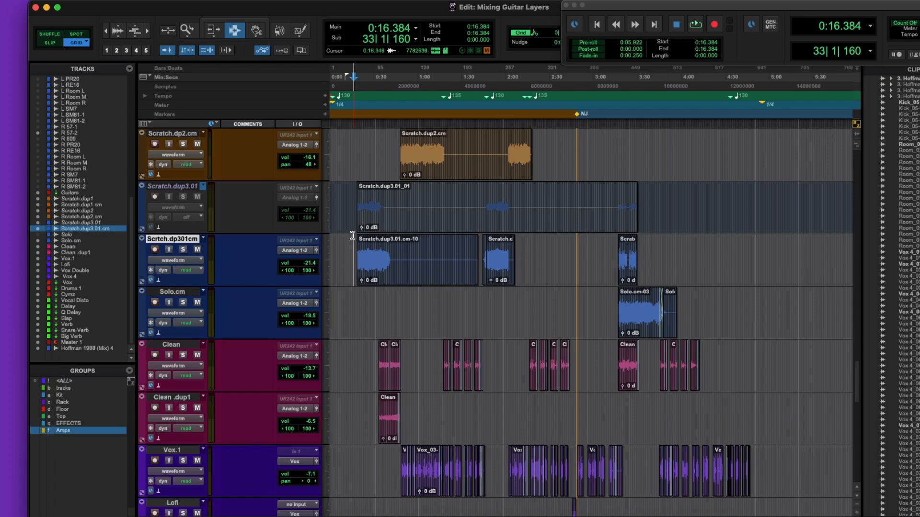
# Look over the session's drum, bass, rhythm guitar and Scratch guitar tracks in the Edit window.
pyautogui.scroll(20, 359, 225)
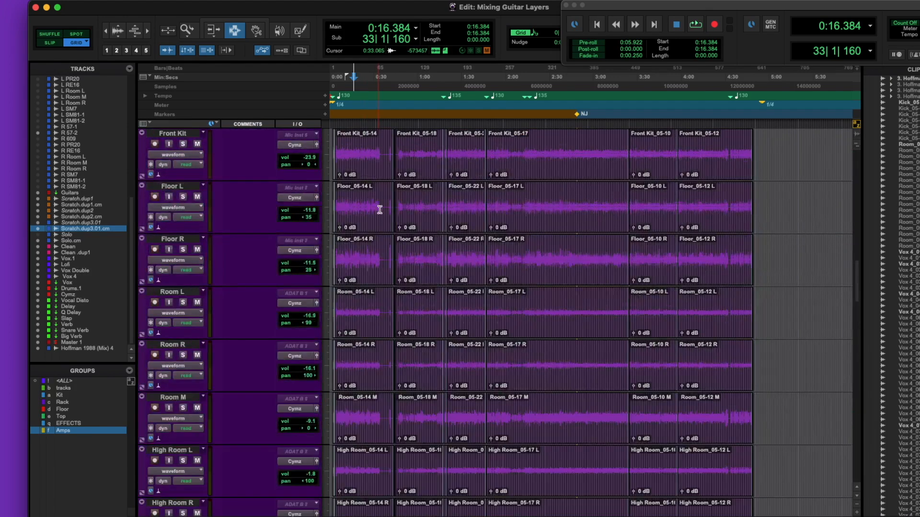
pyautogui.scroll(12, 394, 185)
pyautogui.press('t')
pyautogui.press('t')
pyautogui.press('t')
pyautogui.press('r')
pyautogui.press('t')
pyautogui.scroll(-15, 395, 185)
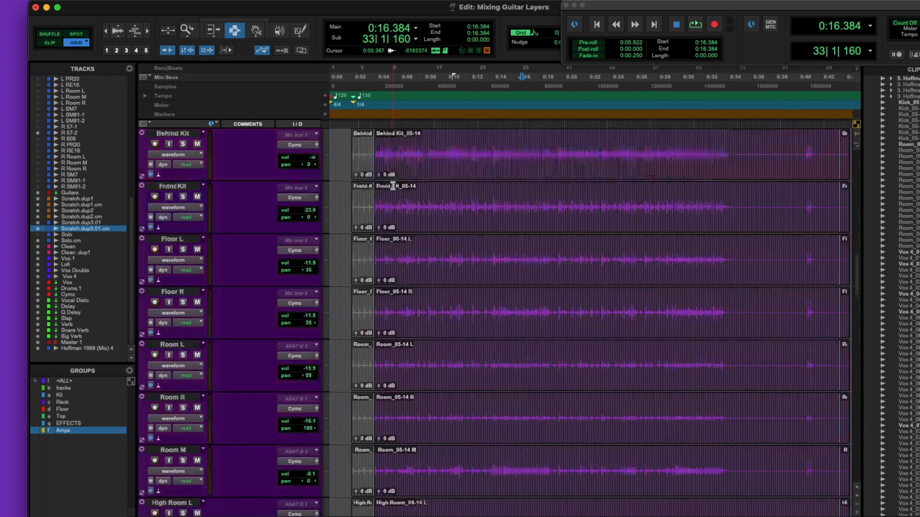
pyautogui.scroll(-10, 393, 186)
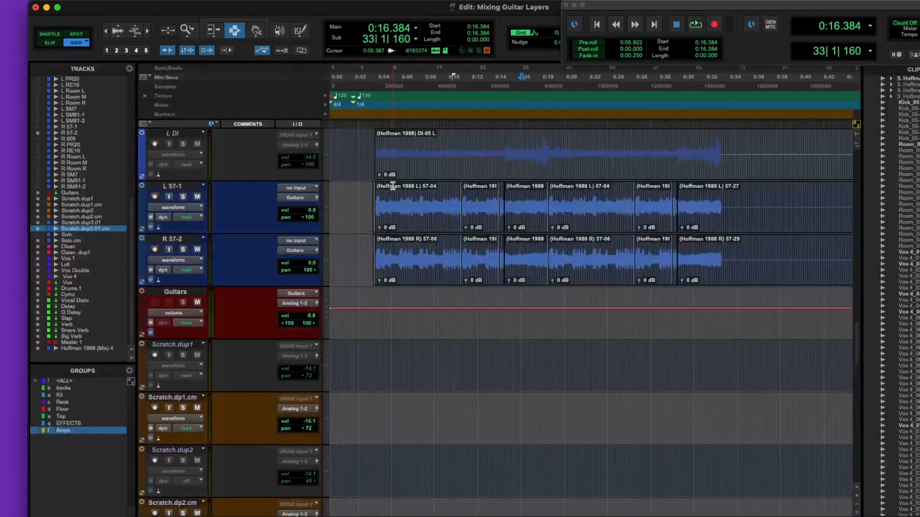
pyautogui.scroll(15, 393, 186)
pyautogui.scroll(-15, 393, 186)
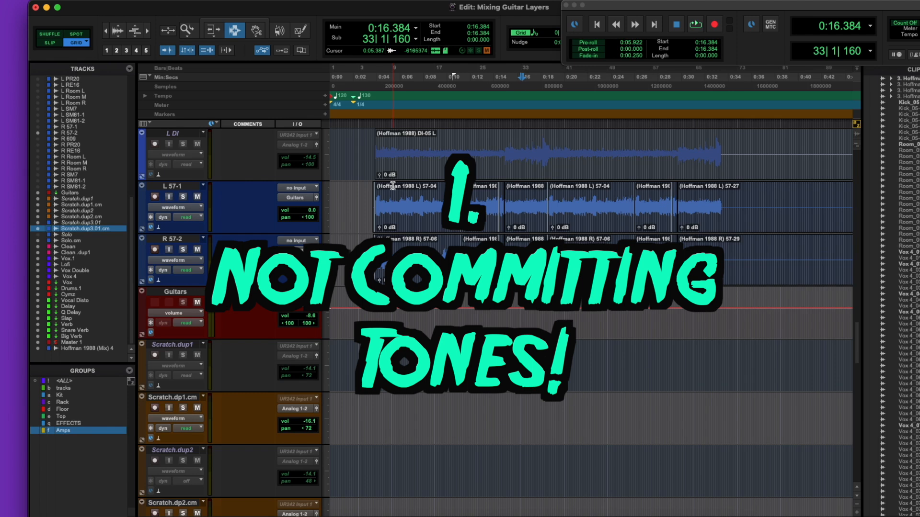
# Play the full mix from 0:03.230, just before the bass and rhythm guitars enter, while viewing the guitar tracks.
pyautogui.scroll(5, 393, 191)
pyautogui.click(368, 249)
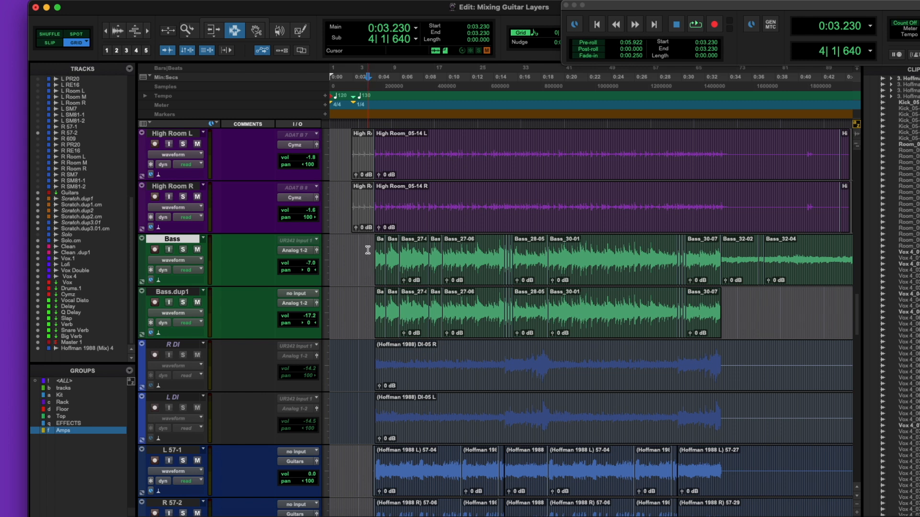
pyautogui.press('space')
pyautogui.scroll(-4, 372, 242)
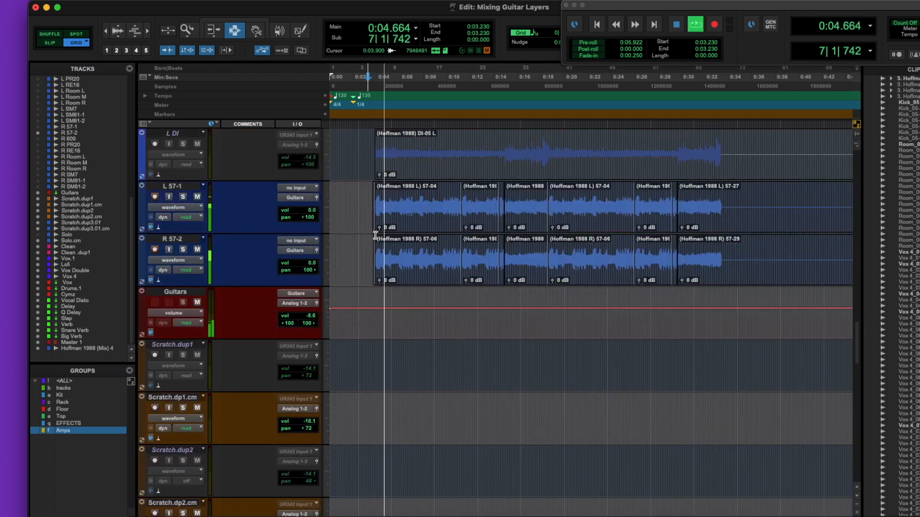
pyautogui.press('r')
pyautogui.press('r')
pyautogui.press('t')
pyautogui.scroll(-5, 446, 182)
pyautogui.scroll(6, 433, 181)
pyautogui.scroll(-5, 431, 185)
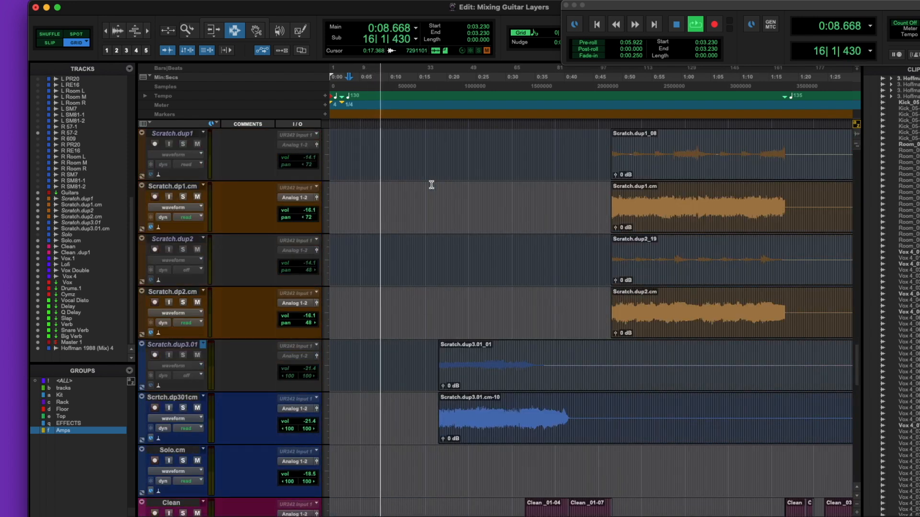
# Examine how the Scratch guitar layers line up with the L 57-1 and R 57-2 rhythm tracks during playback.
pyautogui.scroll(-1, 431, 185)
pyautogui.press('r')
pyautogui.press('r')
pyautogui.press('t')
pyautogui.press('t')
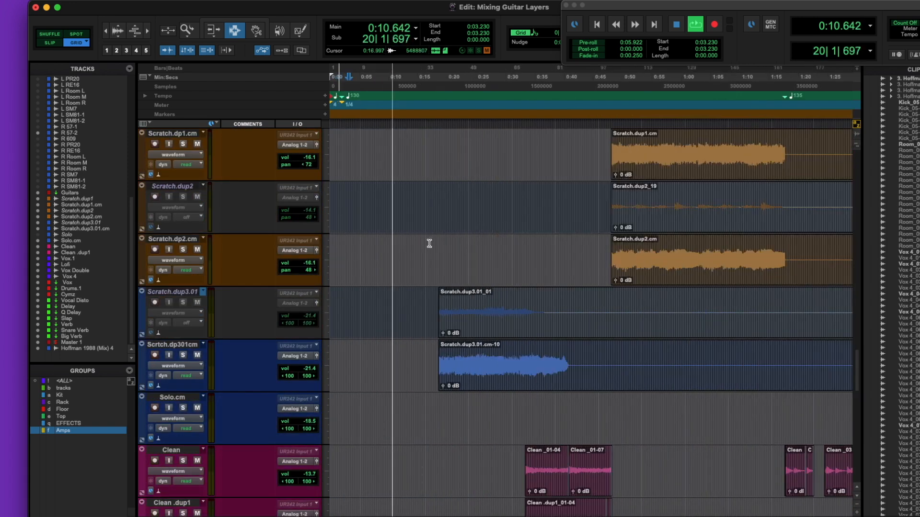
pyautogui.scroll(6, 429, 242)
pyautogui.scroll(-3, 430, 242)
pyautogui.scroll(2, 430, 243)
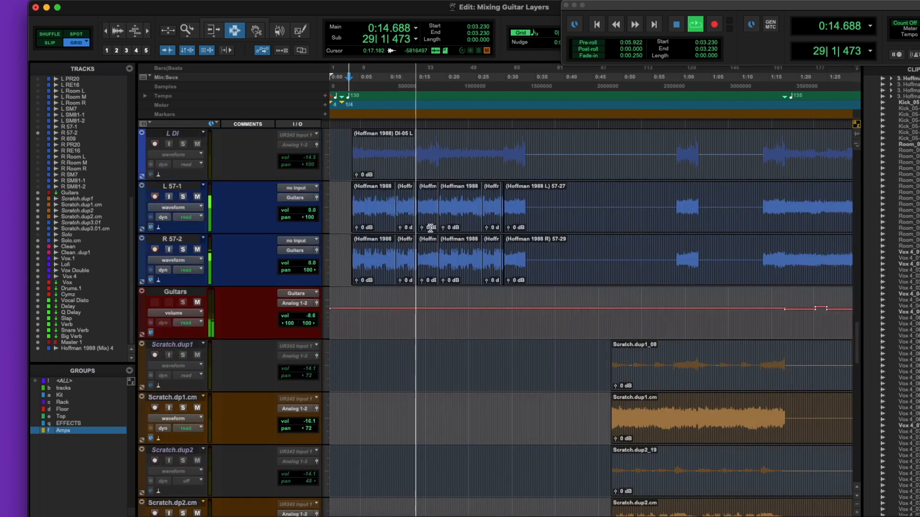
pyautogui.scroll(-1, 431, 226)
pyautogui.scroll(-3, 479, 225)
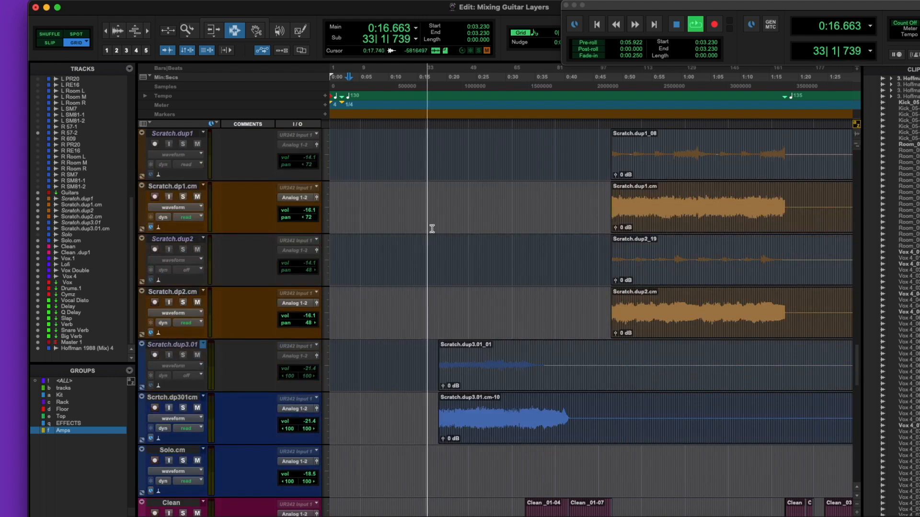
pyautogui.hscroll(2, 431, 226)
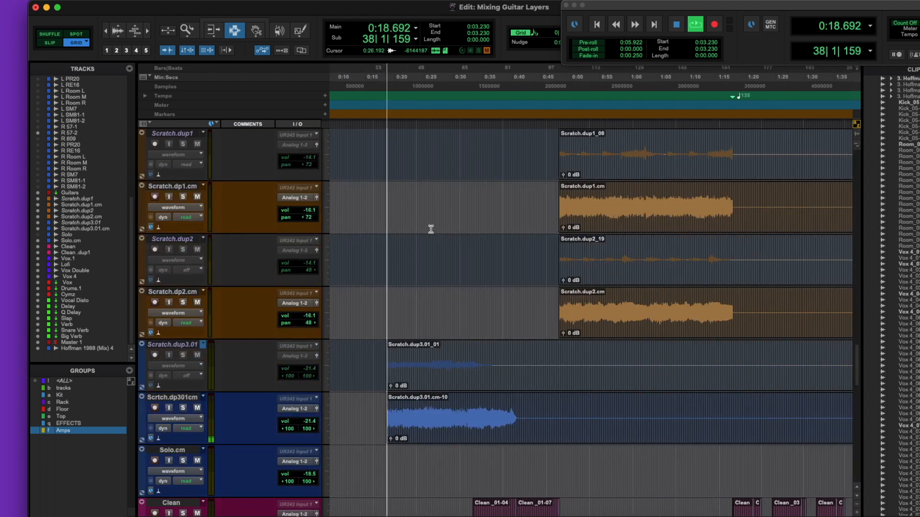
pyautogui.press('r')
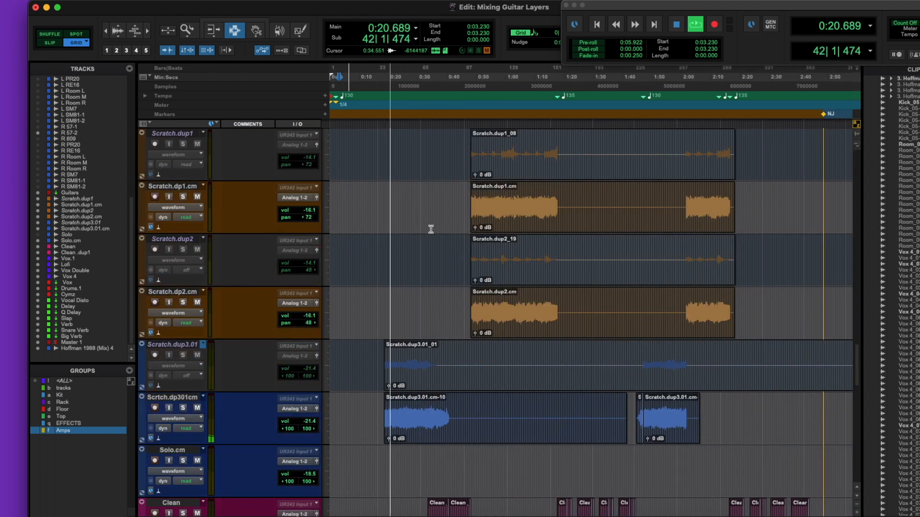
# Listen to the Scratch.dup3.01 layer against the rhythm guitars, place the edit cursor at 0:30.307 on its track and stop playback.
pyautogui.click(421, 352)
pyautogui.press('t')
pyautogui.press('t')
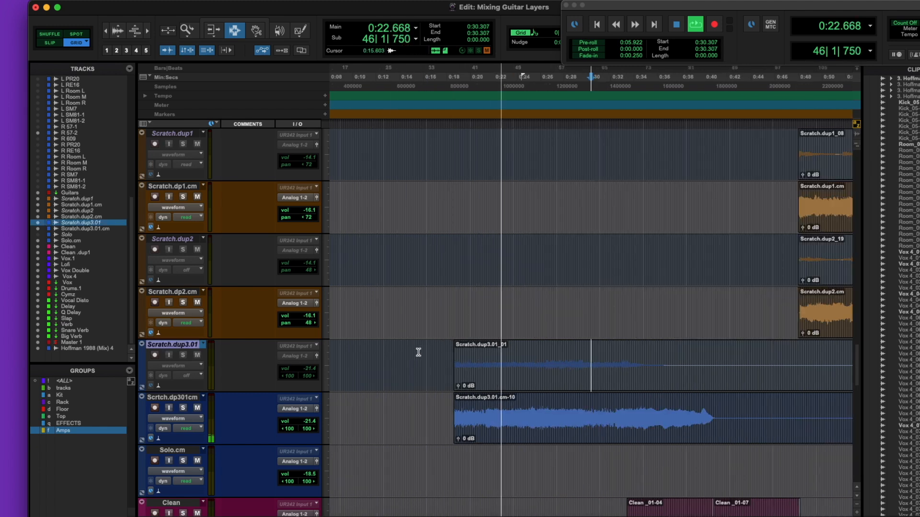
pyautogui.hscroll(2, 419, 352)
pyautogui.hscroll(1, 418, 352)
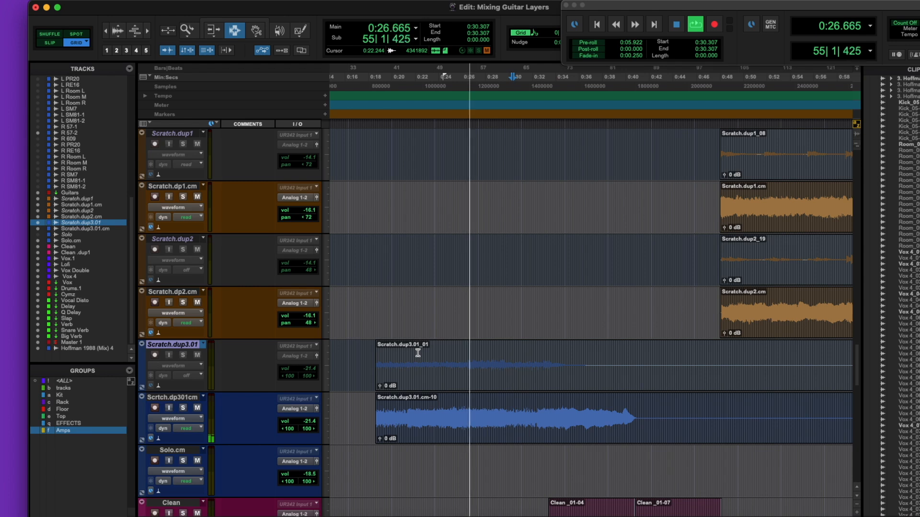
pyautogui.press('r')
pyautogui.hscroll(1, 431, 357)
pyautogui.scroll(4, 430, 357)
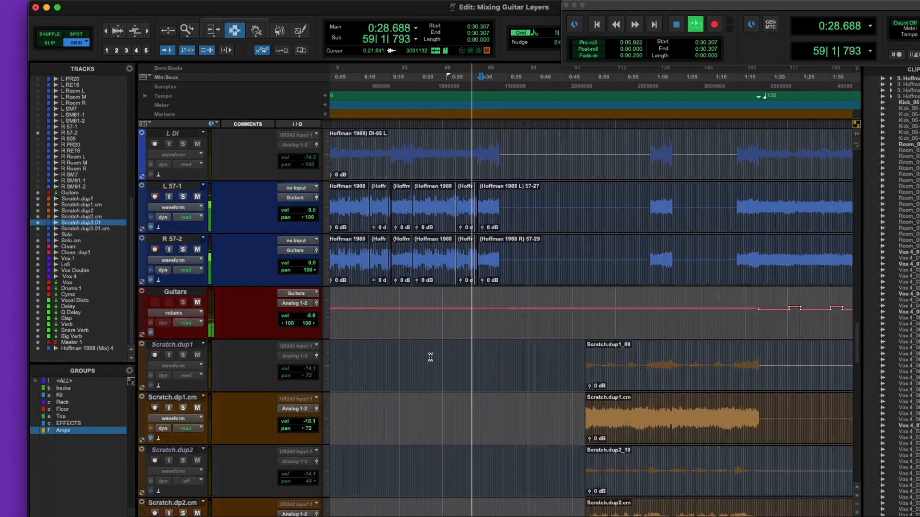
pyautogui.scroll(1, 430, 357)
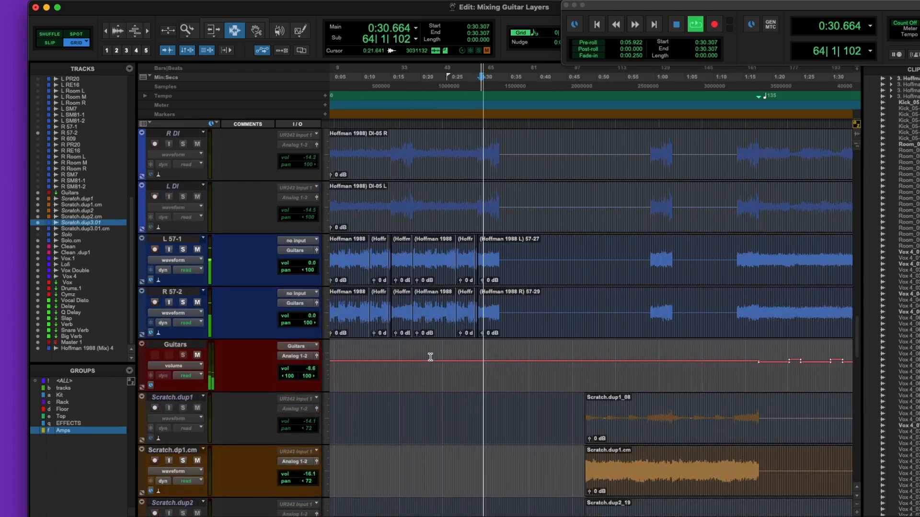
pyautogui.scroll(-7, 430, 357)
pyautogui.scroll(2, 430, 357)
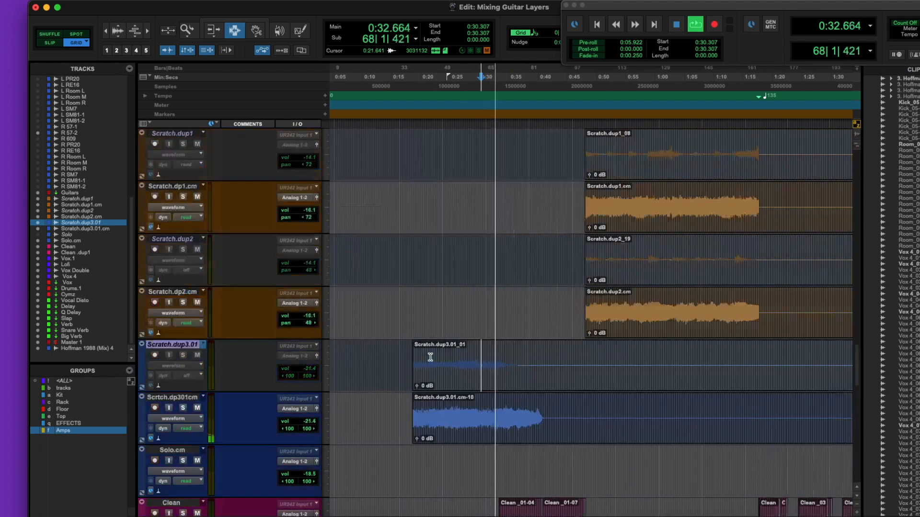
pyautogui.scroll(5, 430, 357)
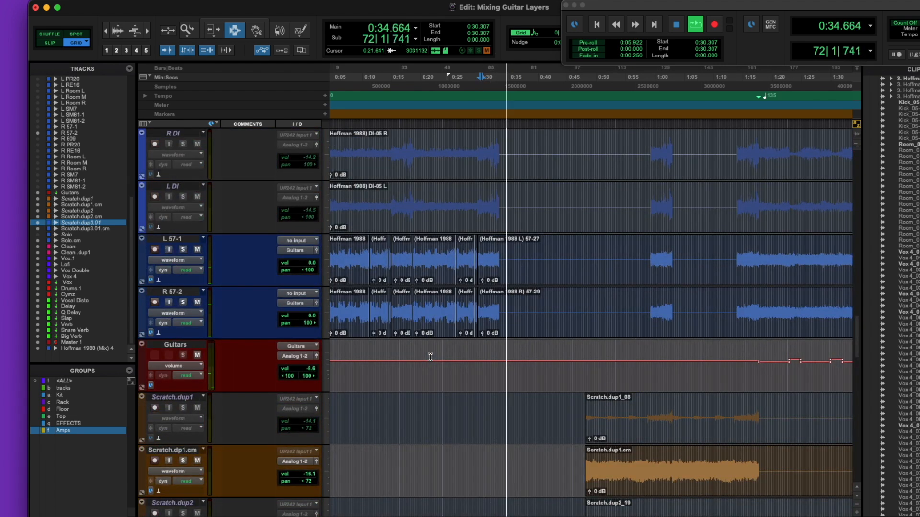
pyautogui.press('space')
# Audition the L 57-1 and R 57-2 rhythm guitars in solo from 0:03.000.
pyautogui.click(347, 249)
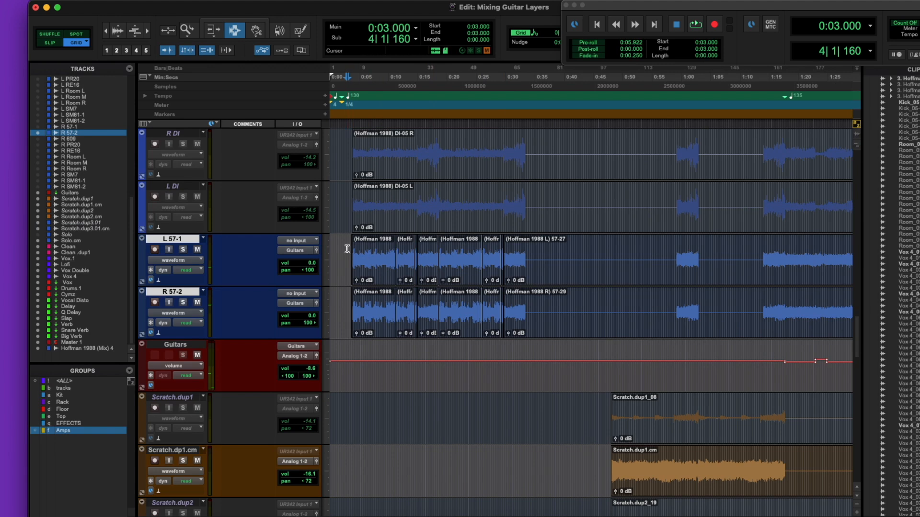
pyautogui.hotkey('shift', 's')
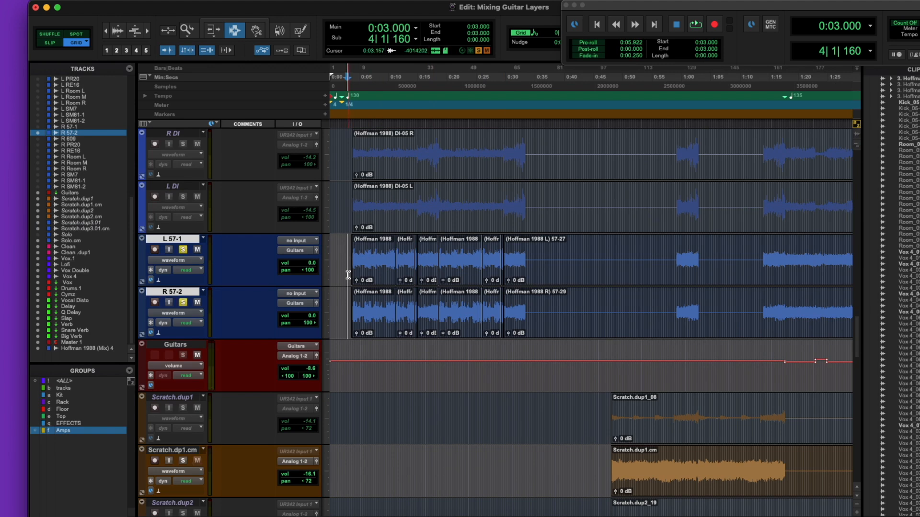
pyautogui.press('space')
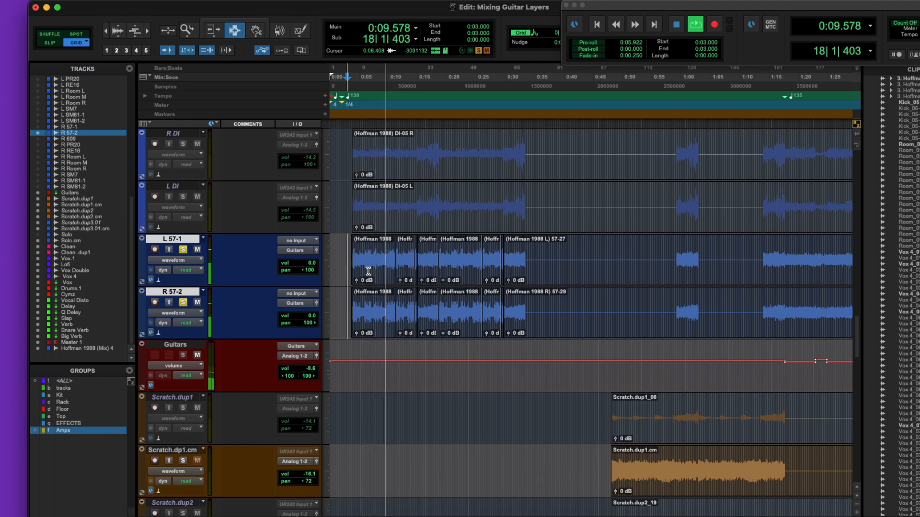
pyautogui.press('space')
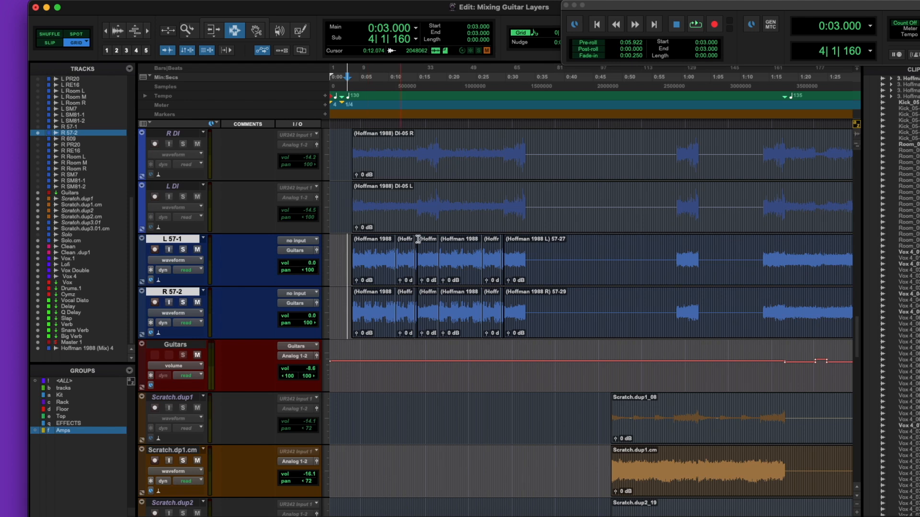
# Solo the committed Scrtch.dp301cm guitar track and play it from 0:17.384.
pyautogui.scroll(-5, 425, 240)
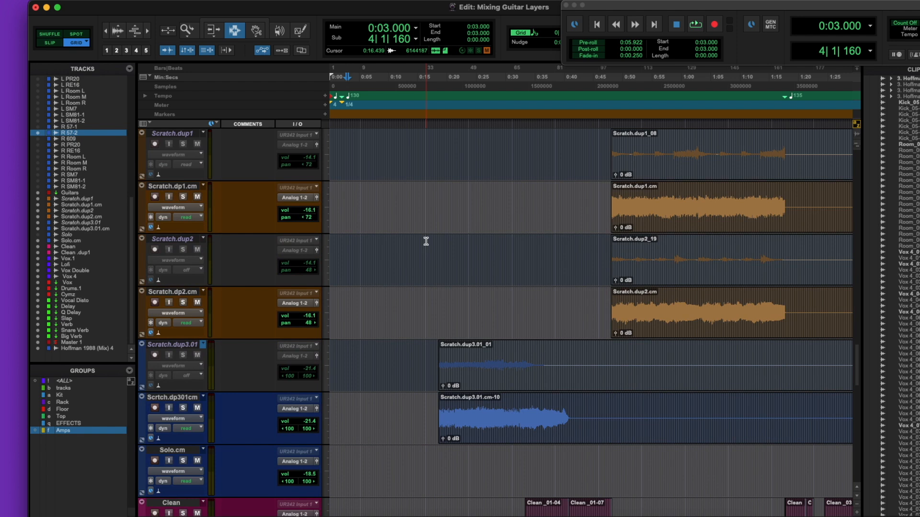
pyautogui.click(434, 387)
pyautogui.press('t')
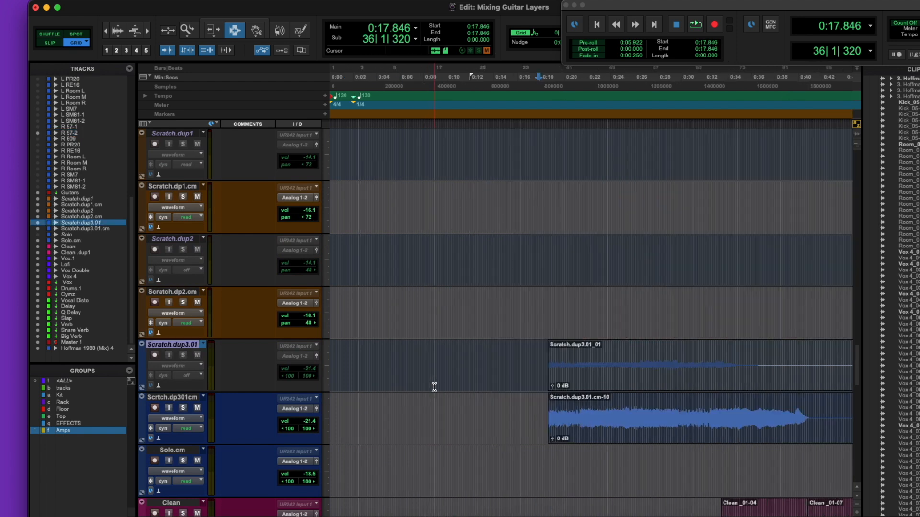
pyautogui.hscroll(2, 441, 389)
pyautogui.click(481, 410)
pyautogui.hscroll(-2, 448, 411)
pyautogui.hotkey('shift', 's')
pyautogui.hotkey('shift', 's')
pyautogui.press('space')
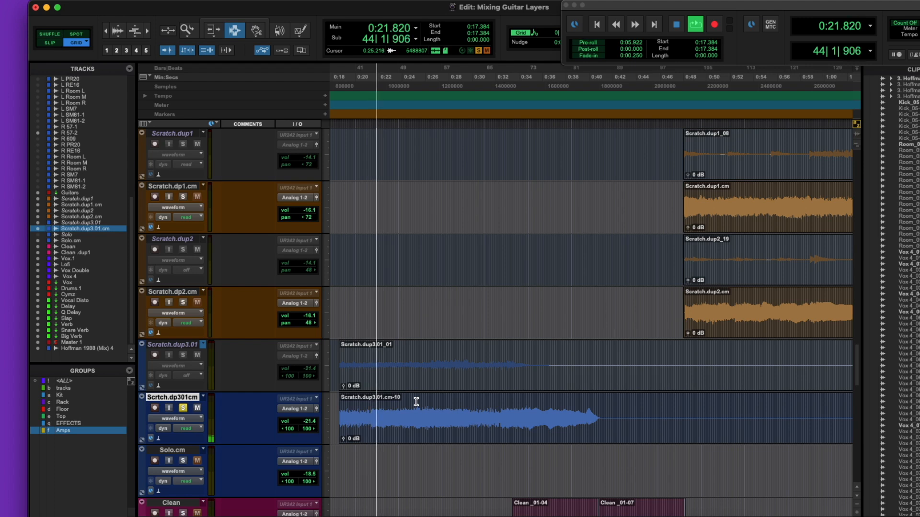
# Check the guitar channels' inserts in the Mix window and return to the Edit window.
pyautogui.press('super+equal')
pyautogui.click(505, 294)
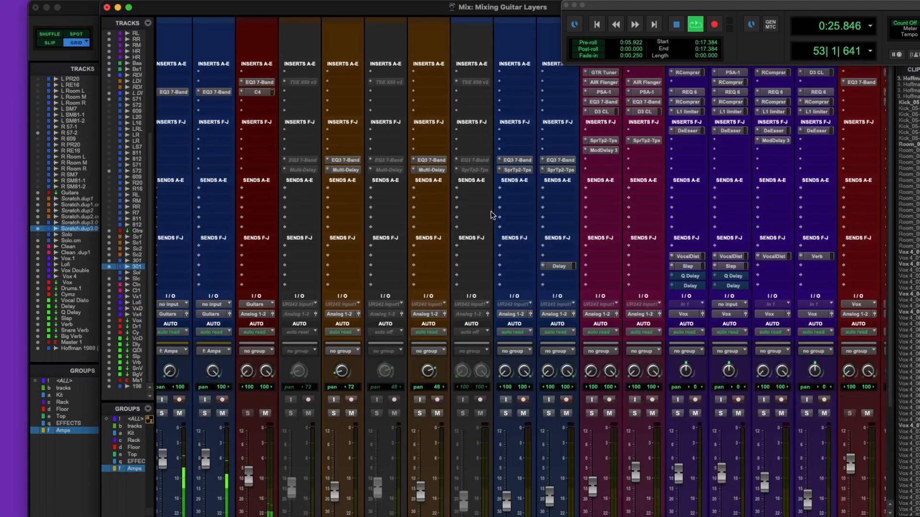
pyautogui.press('super+equal')
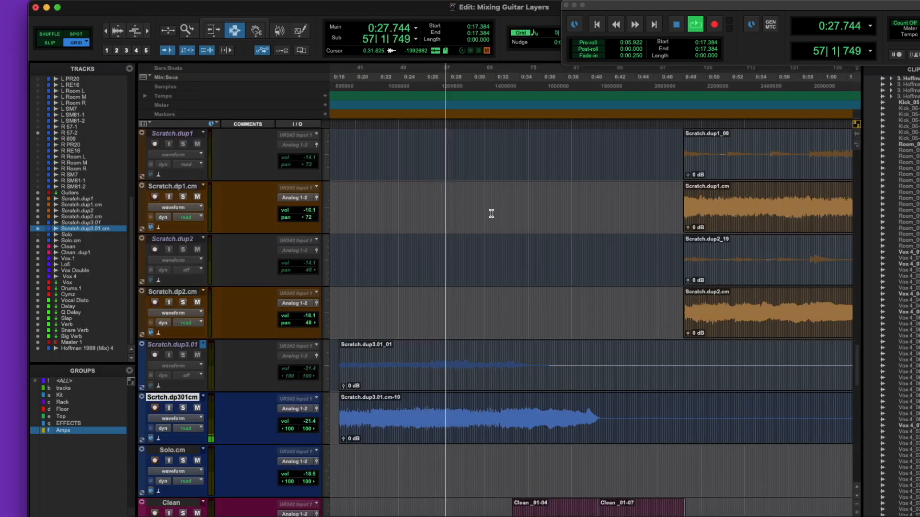
# Select the first phrase on the Scrtch.dp301cm track, from 0:18.230 to 0:40.846.
pyautogui.scroll(-1, 511, 361)
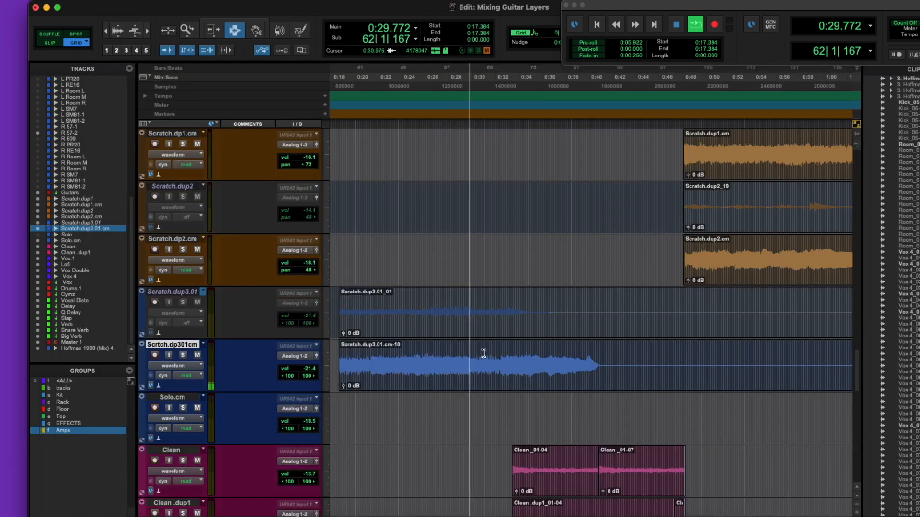
pyautogui.hscroll(-2, 474, 355)
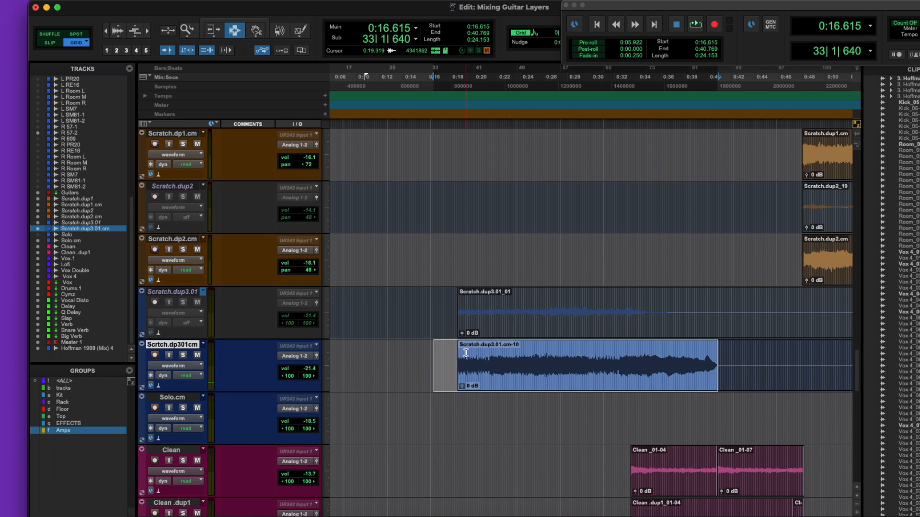
pyautogui.moveTo(453, 352); pyautogui.dragTo(718, 359)
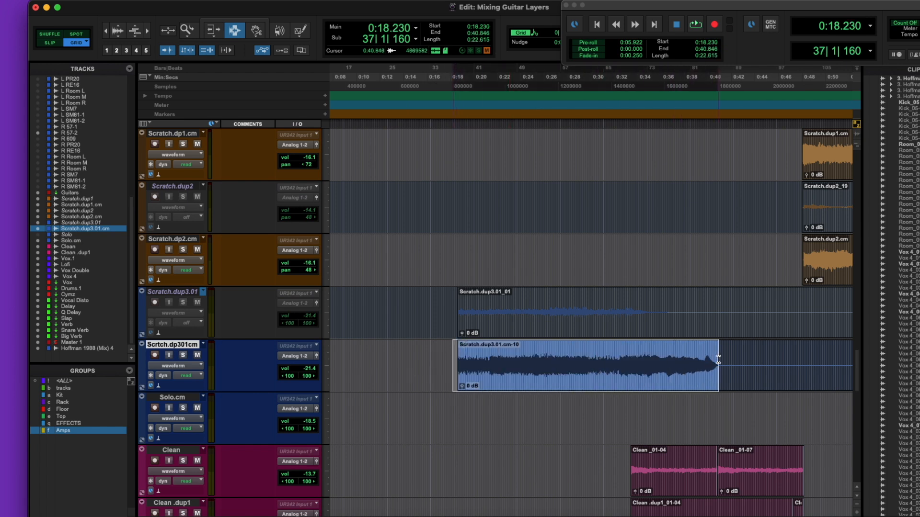
# Make the inactive Scratch.dup3.01 source track active from the Mix window.
pyautogui.press('super+equal')
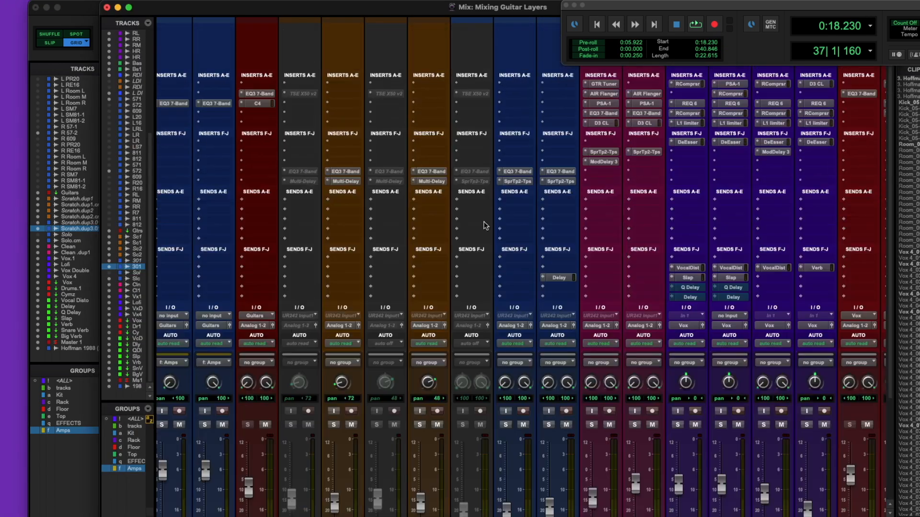
pyautogui.scroll(-5, 519, 108)
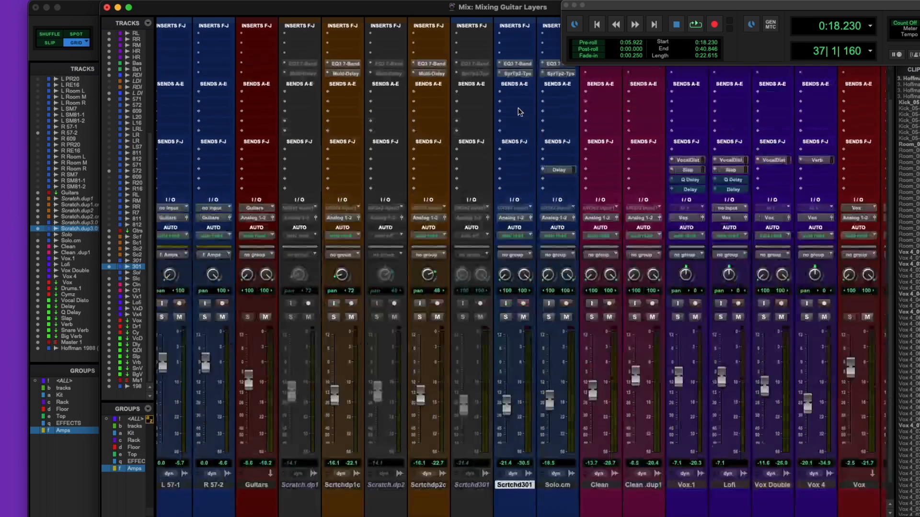
pyautogui.scroll(-1, 518, 108)
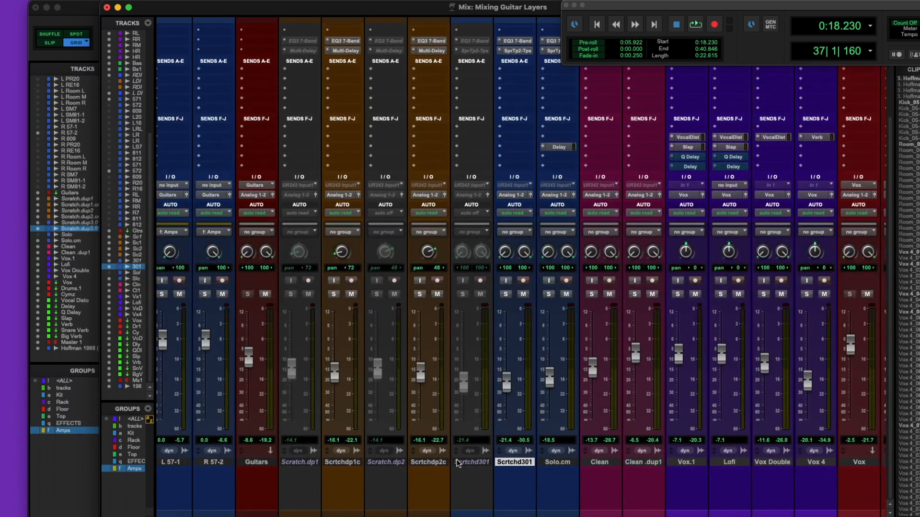
pyautogui.click(460, 462)
pyautogui.rightClick(460, 462)
pyautogui.click(484, 474)
# Inspect the TSE X50 v2 amp plug-in and its preamp section on the Scratch.dup3.01 source track, and close it.
pyautogui.scroll(6, 474, 48)
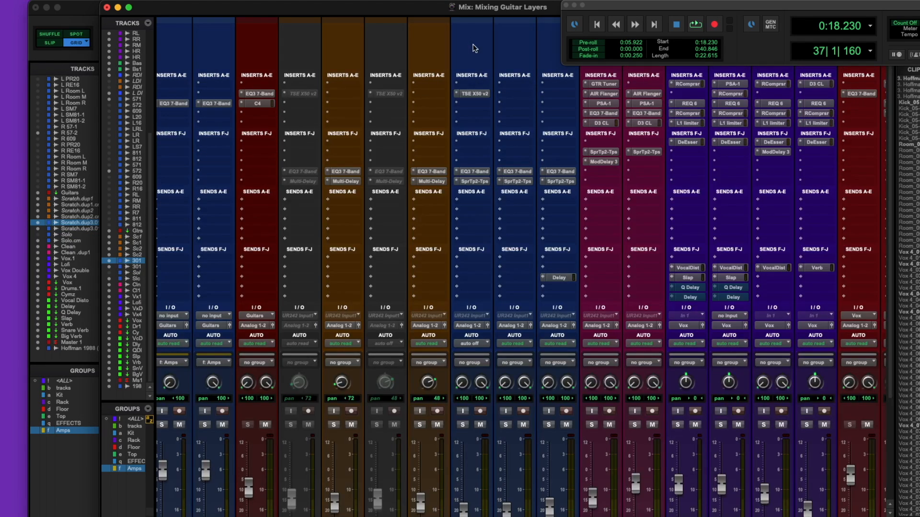
pyautogui.click(473, 93)
pyautogui.click(455, 123)
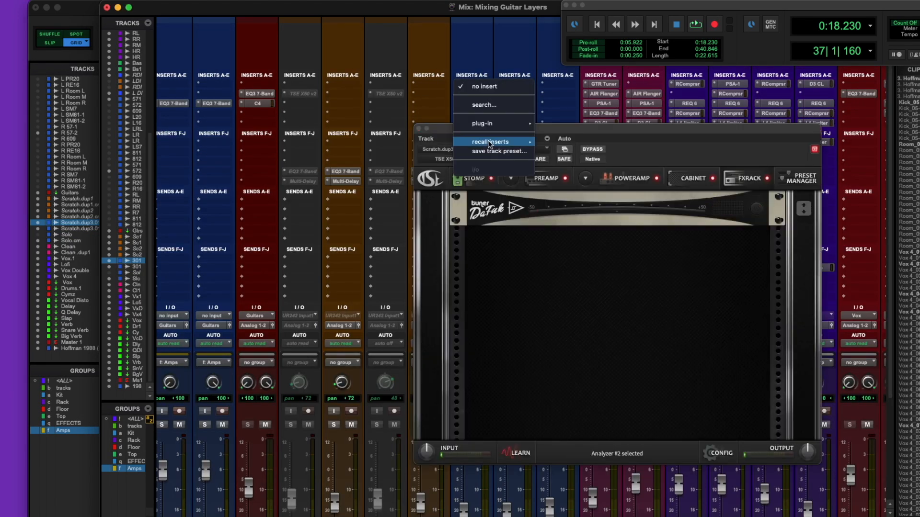
pyautogui.click(547, 178)
pyautogui.click(547, 178)
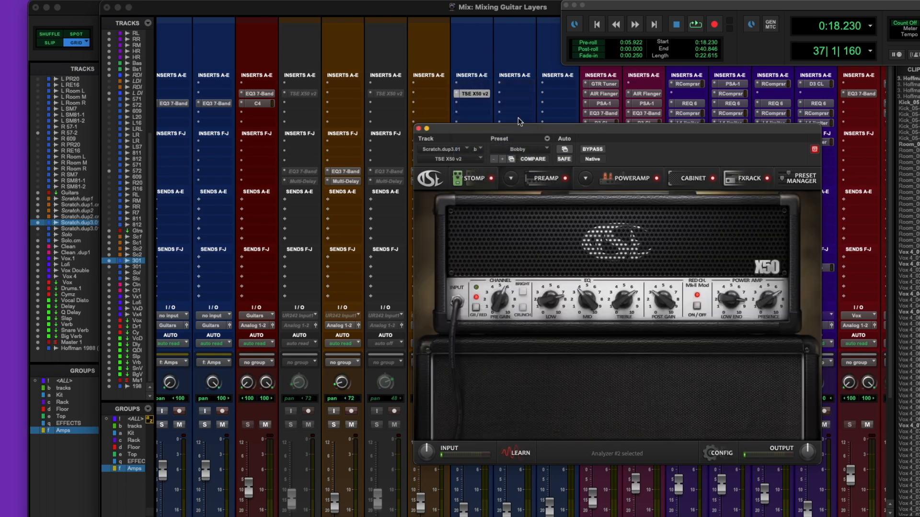
pyautogui.moveTo(519, 118); pyautogui.dragTo(420, 101)
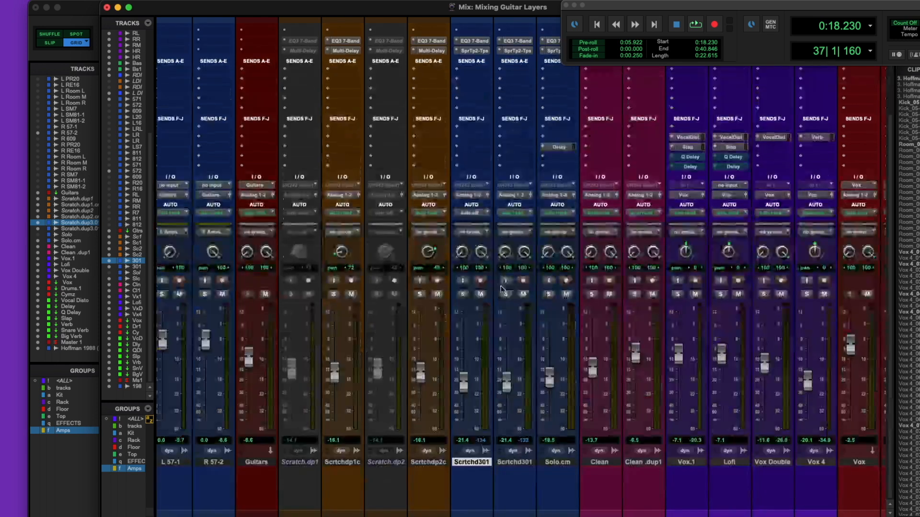
# Return to the Edit window and select the committed Scrtch.dp301cm phrase from 0:17.615 to 0:42.846.
pyautogui.hscroll(3, 501, 289)
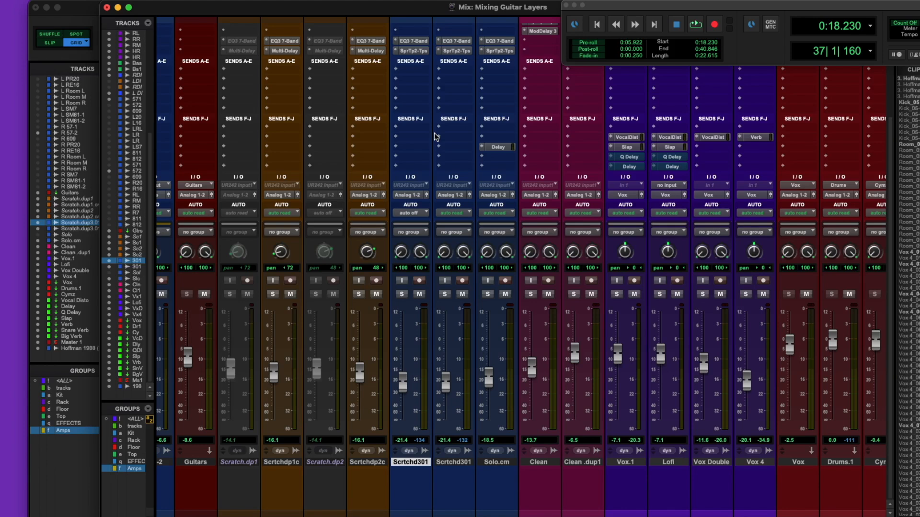
pyautogui.scroll(5, 436, 137)
pyautogui.scroll(-5, 421, 126)
pyautogui.click(456, 463)
pyautogui.press('super+equal')
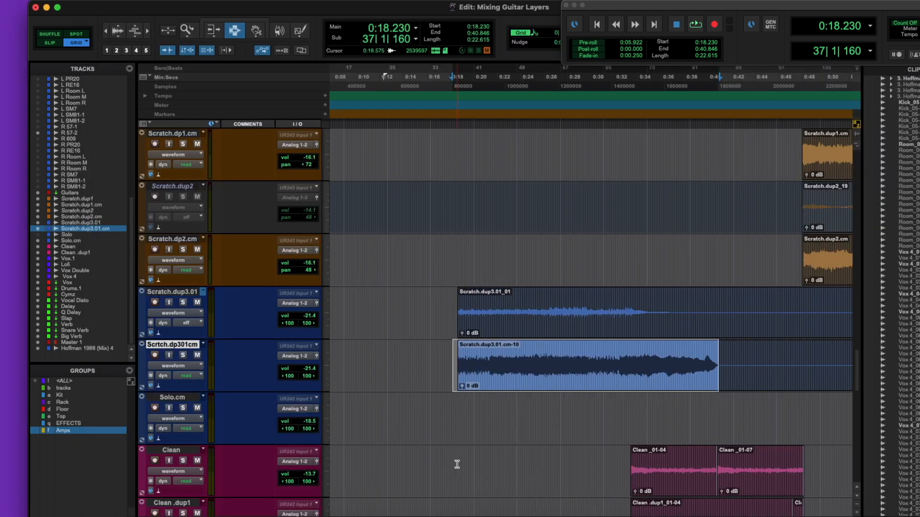
pyautogui.moveTo(453, 379); pyautogui.dragTo(741, 378)
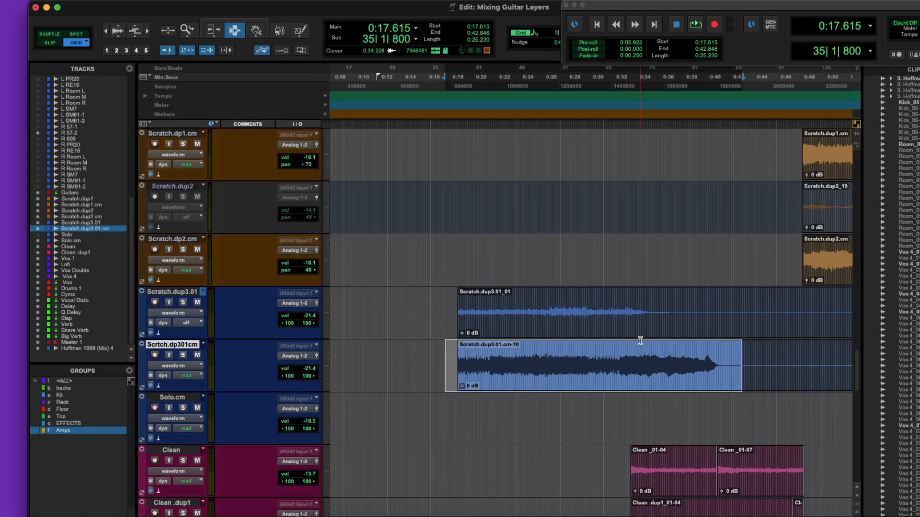
# Hide the Scratch.dup3.01 source track and make it inactive from the Mix window.
pyautogui.press('super+equal')
pyautogui.click(410, 462)
pyautogui.rightClick(410, 462)
pyautogui.click(423, 476)
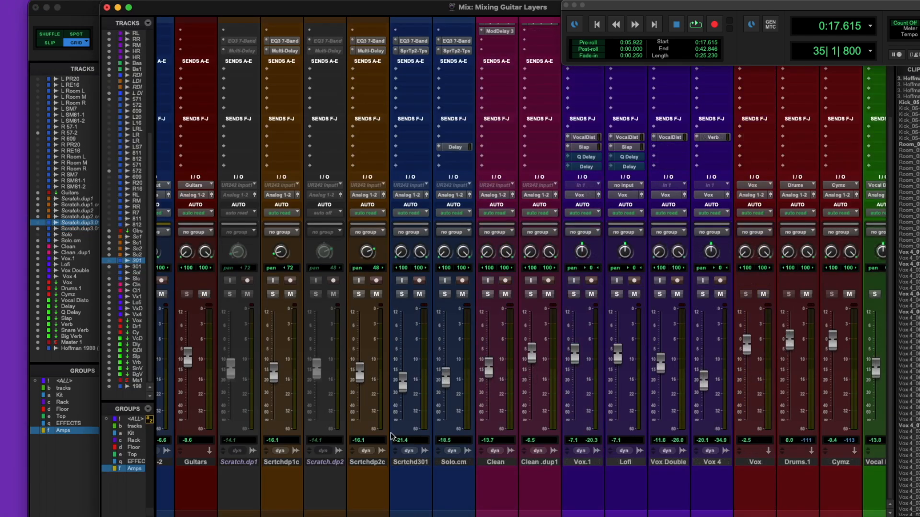
# Select the Scrtch.dp301cm phrase from 0:18.153 to 0:40.692 in the Edit window and zoom out the timeline.
pyautogui.press('super+equal')
pyautogui.moveTo(452, 326); pyautogui.dragTo(716, 327)
pyautogui.press('w')
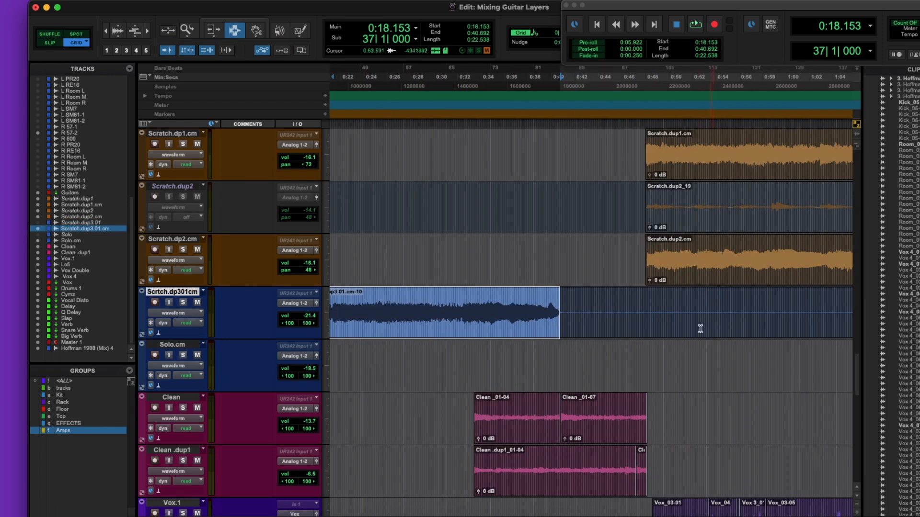
pyautogui.press('r')
# Play the session from 0:32.846 and follow the clean, scratch and vocal clips along the timeline.
pyautogui.click(438, 296)
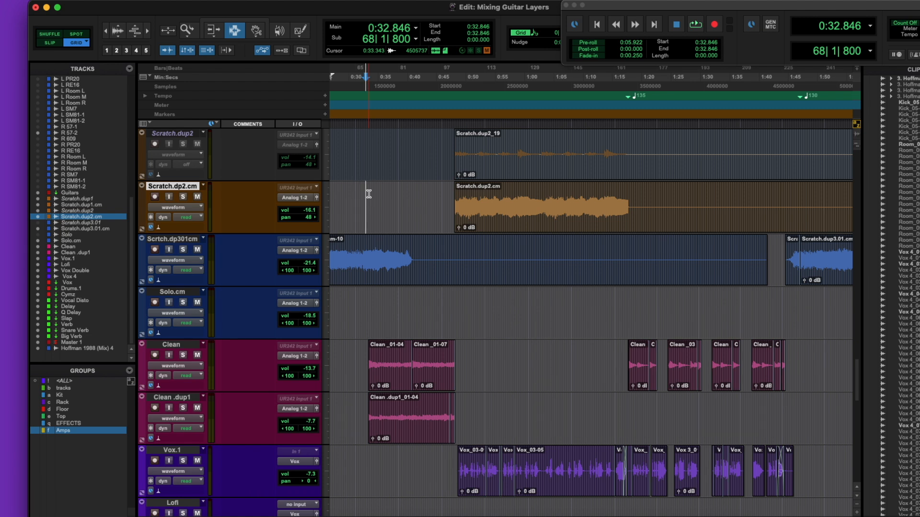
pyautogui.press('space')
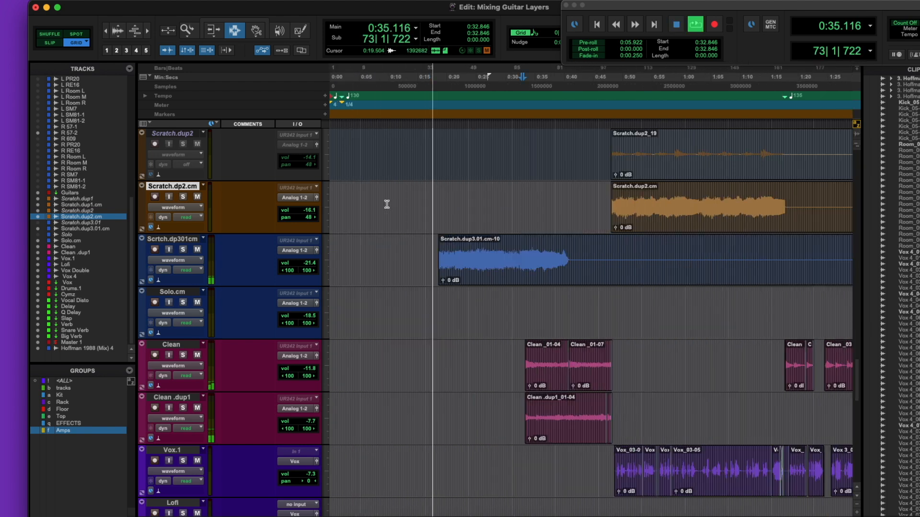
pyautogui.hscroll(1, 452, 204)
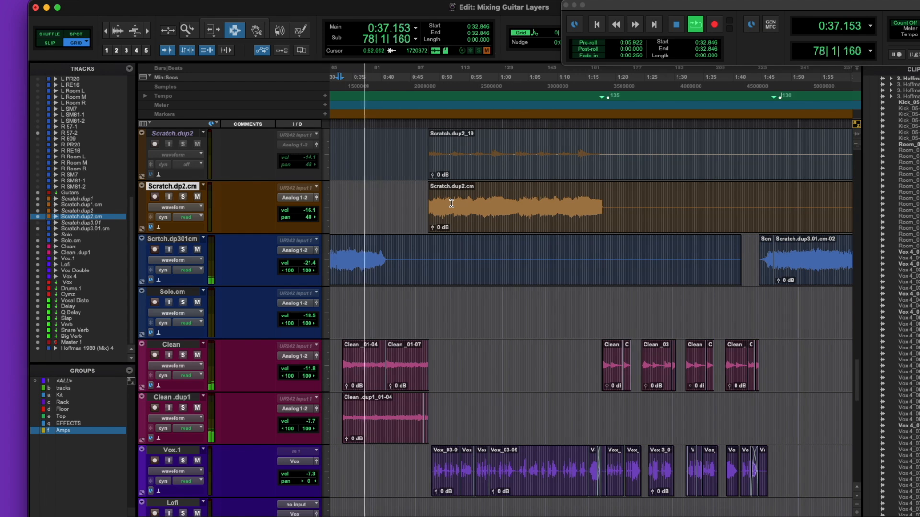
pyautogui.scroll(-2, 451, 203)
pyautogui.hscroll(-3, 451, 204)
pyautogui.scroll(2, 452, 203)
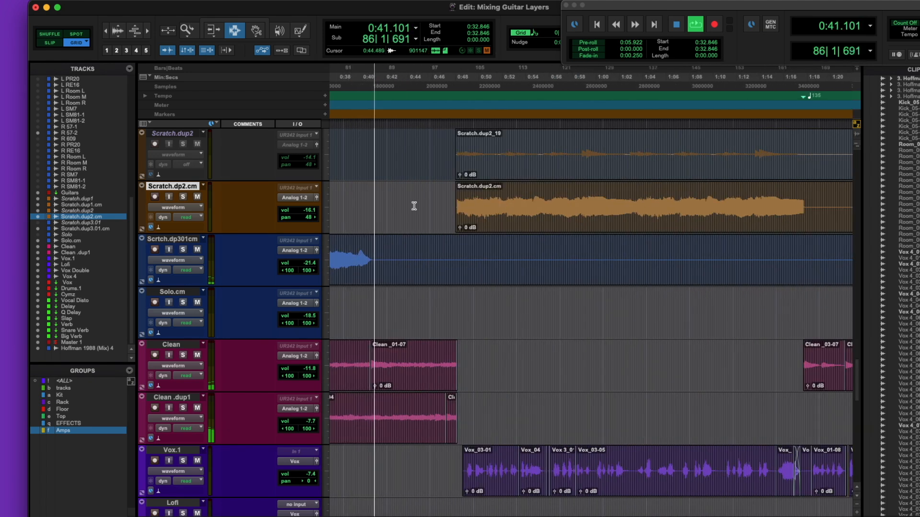
pyautogui.hscroll(1, 415, 206)
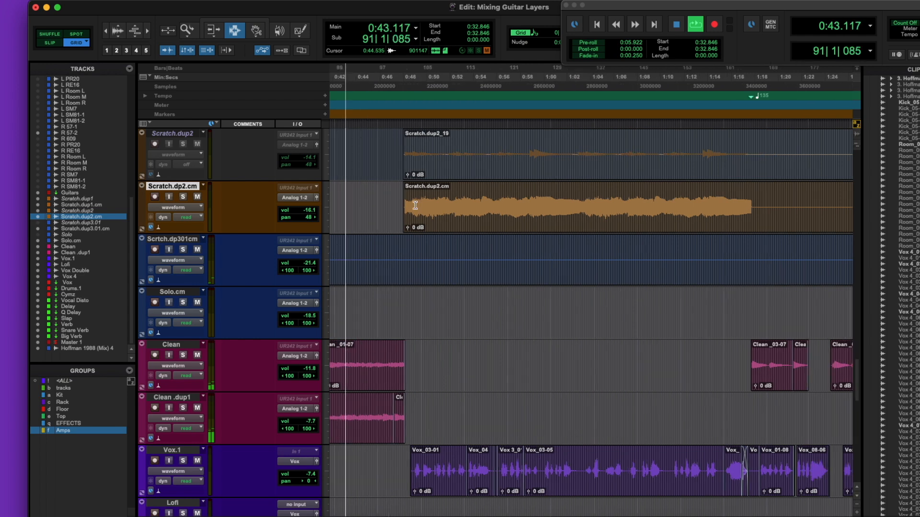
pyautogui.scroll(-1, 415, 206)
pyautogui.hscroll(3, 415, 205)
pyautogui.hscroll(2, 415, 205)
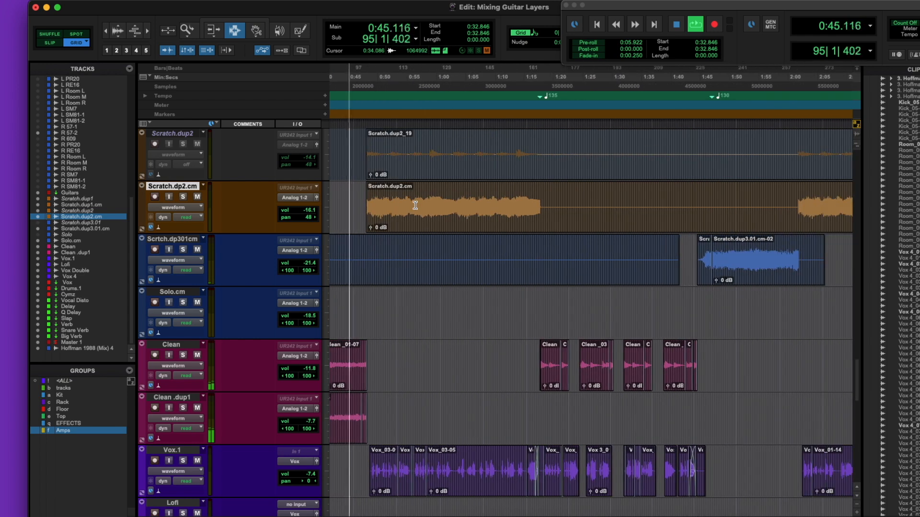
pyautogui.scroll(2, 415, 206)
# Show the guitar channels in the Mix window during playback, reposition the window and close the floating Transport window.
pyautogui.press('super+=')
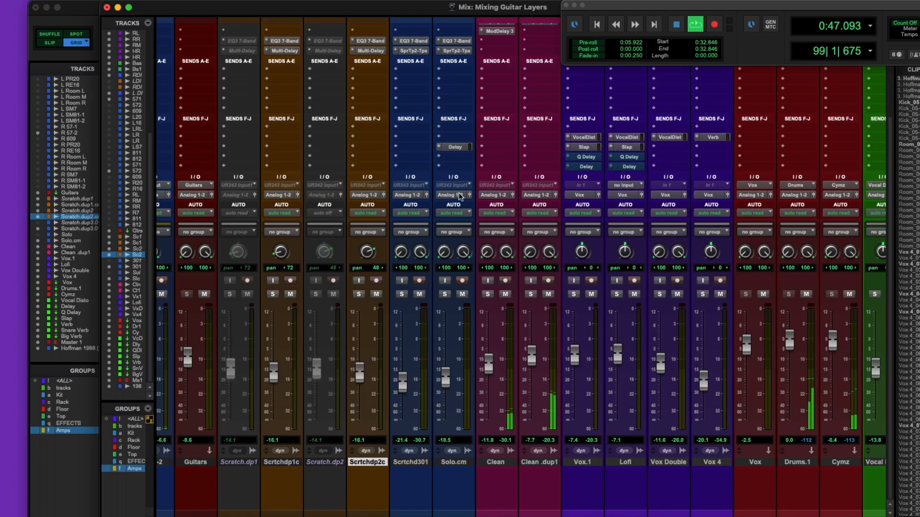
pyautogui.hscroll(-6, 459, 192)
pyautogui.moveTo(493, 7); pyautogui.dragTo(449, 7)
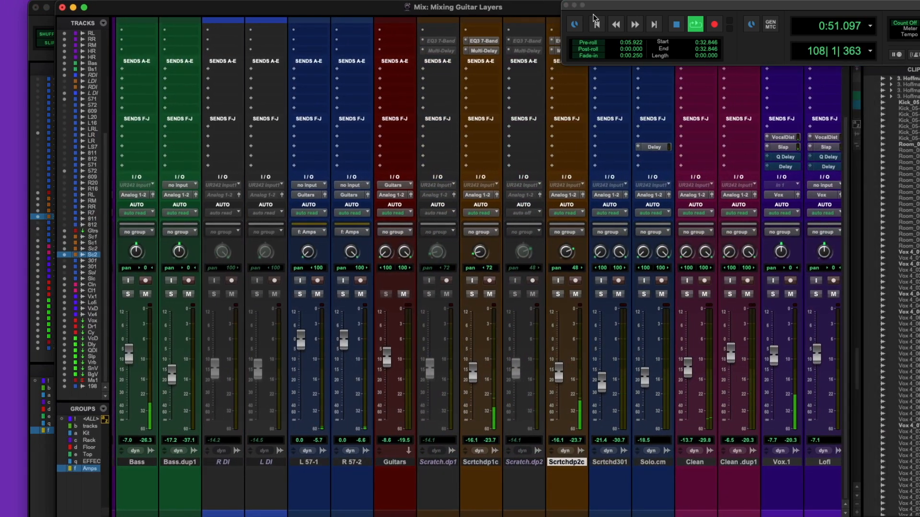
pyautogui.click(566, 6)
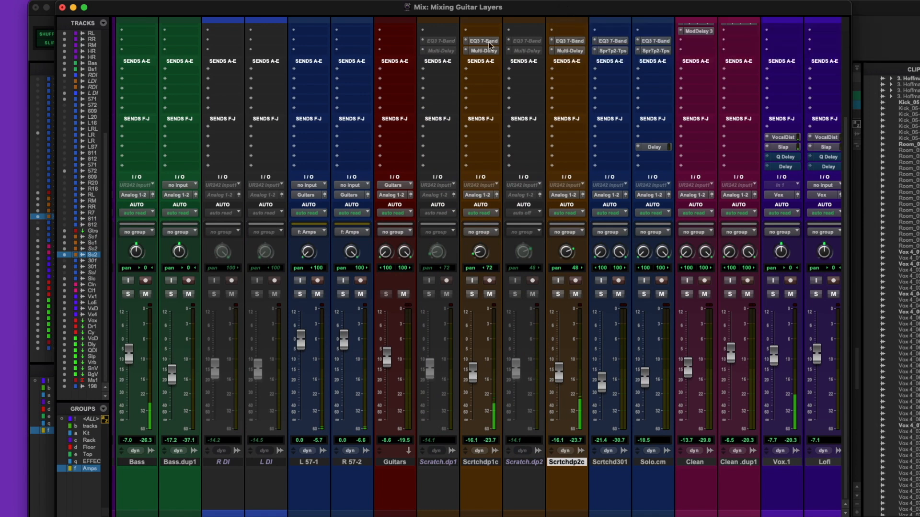
# Check the EQ3 7-Band settings on the Scratch.dup2.cm track, close the plug-in and look over the neighbouring inserts.
pyautogui.click(568, 41)
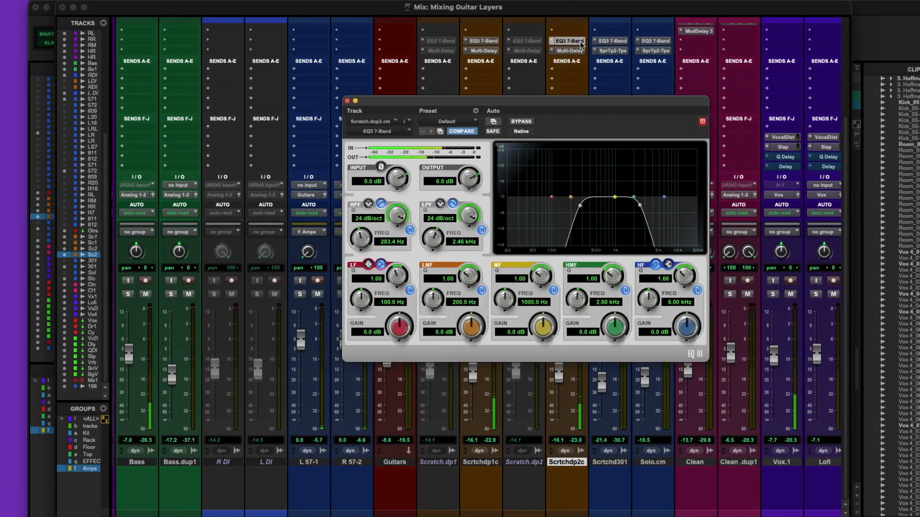
pyautogui.click(348, 101)
pyautogui.hscroll(5, 476, 140)
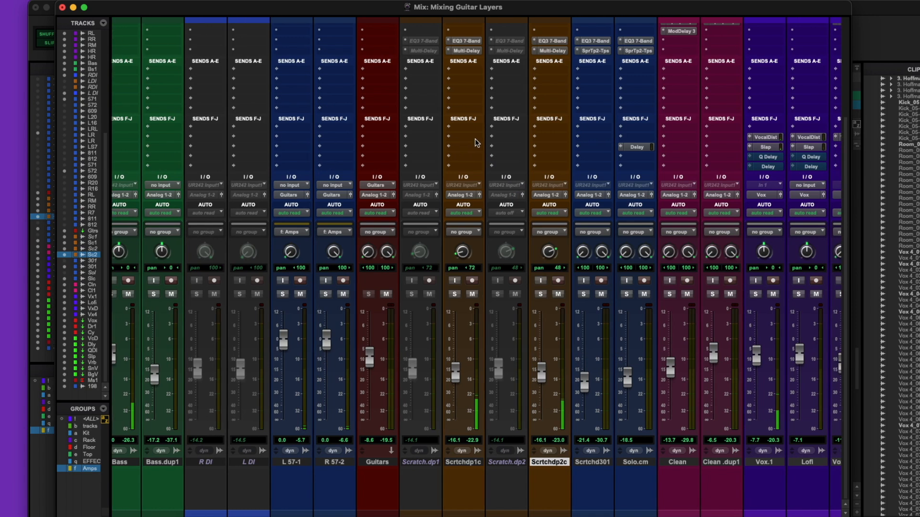
pyautogui.scroll(3, 506, 130)
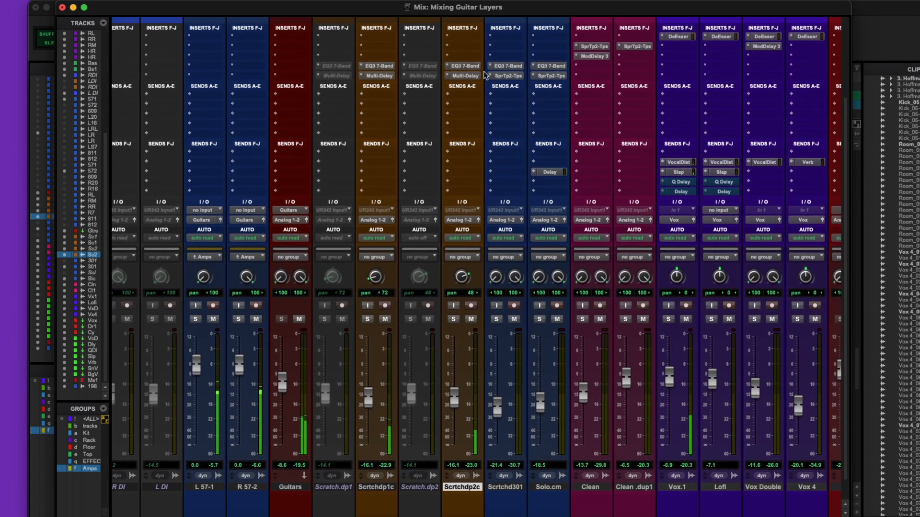
pyautogui.scroll(-1, 486, 77)
# Place the edit cursor on the Clean track at 1:17.307 and return to the Mix window.
pyautogui.press('super+equal')
pyautogui.scroll(-3, 575, 287)
pyautogui.click(575, 288)
pyautogui.press('super+equal')
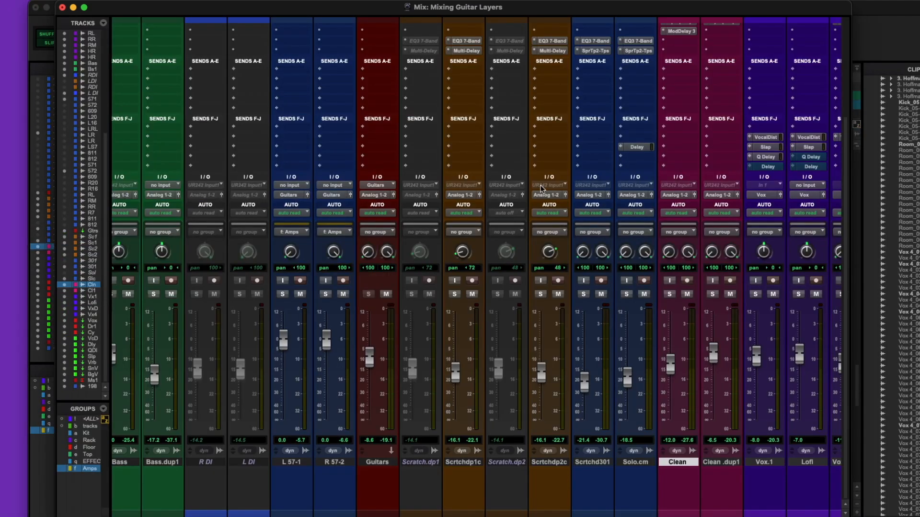
# Review the EQ3 7-Band insert on the Clean track and close the plug-in.
pyautogui.scroll(5, 618, 182)
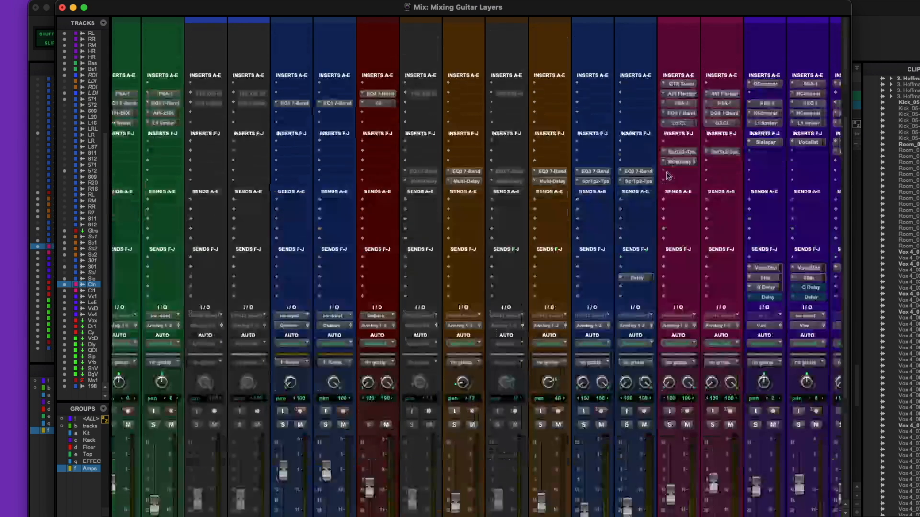
pyautogui.click(680, 113)
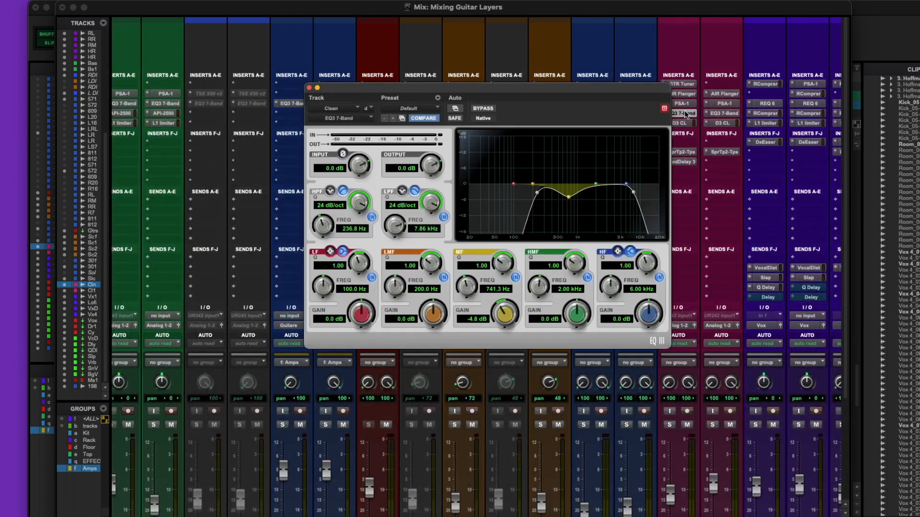
pyautogui.moveTo(502, 90); pyautogui.dragTo(447, 99)
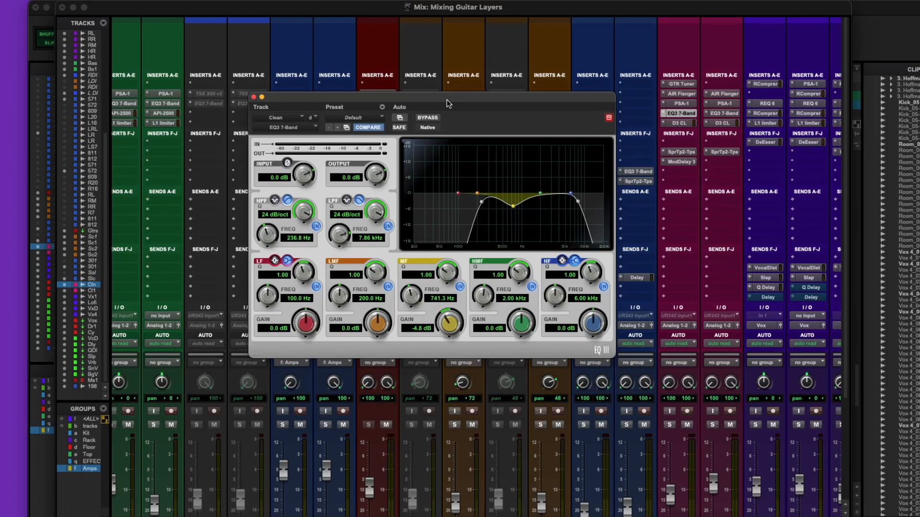
pyautogui.click(254, 97)
# Solo the committed Scratch.dp1.cm and Scratch.dp2.cm tracks and play them from 1:02.769.
pyautogui.press('super+equal')
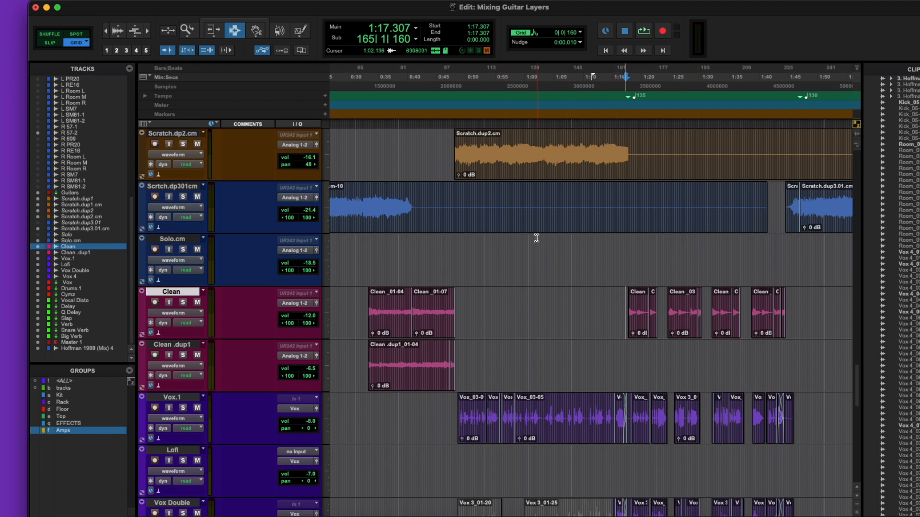
pyautogui.scroll(-2, 536, 238)
pyautogui.scroll(3, 539, 243)
pyautogui.click(541, 208)
pyautogui.press('space')
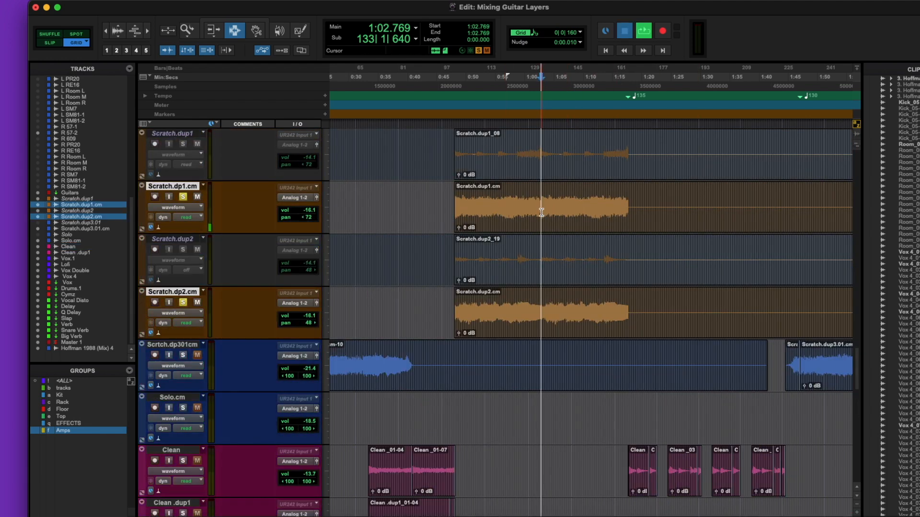
# Compare the EQ3 7-Band settings on the Scratch.dup2.cm and Scratch.dup1.cm tracks, and close the plug-in.
pyautogui.press('super+equal')
pyautogui.scroll(3, 498, 140)
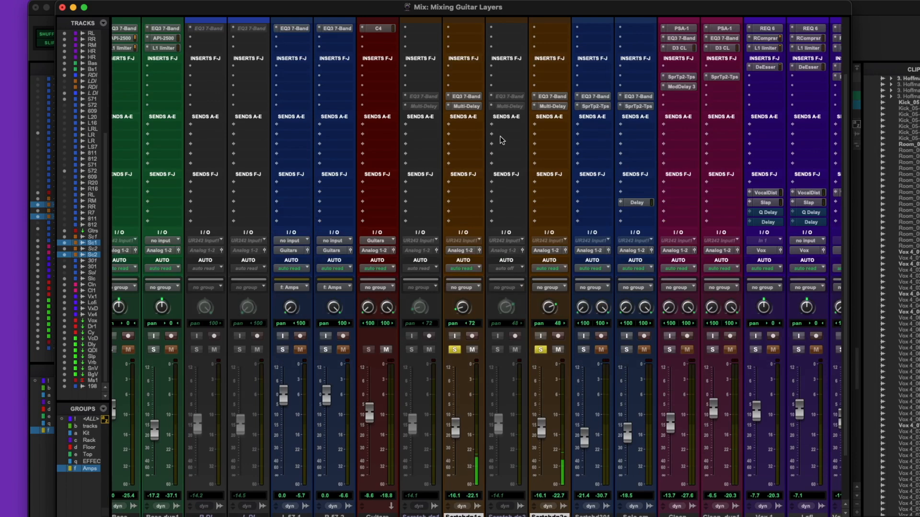
pyautogui.hscroll(3, 483, 117)
pyautogui.click(477, 95)
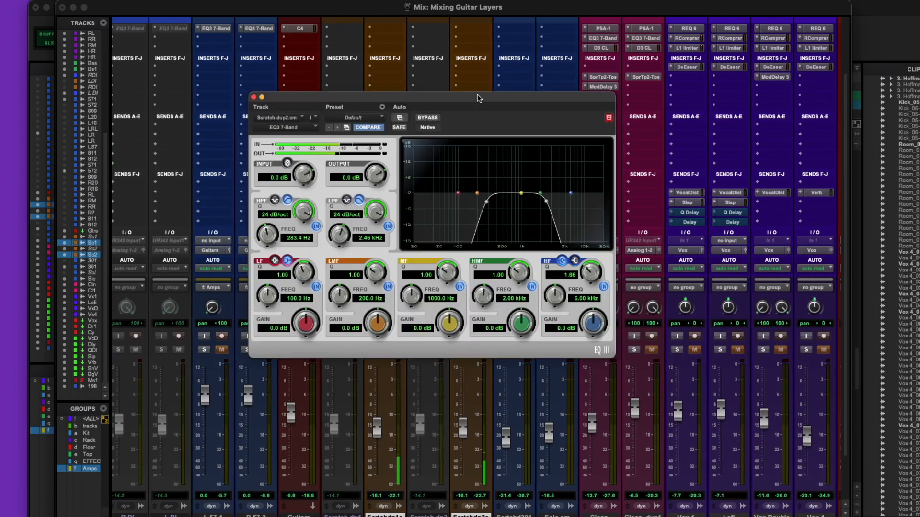
pyautogui.moveTo(446, 99); pyautogui.dragTo(437, 127)
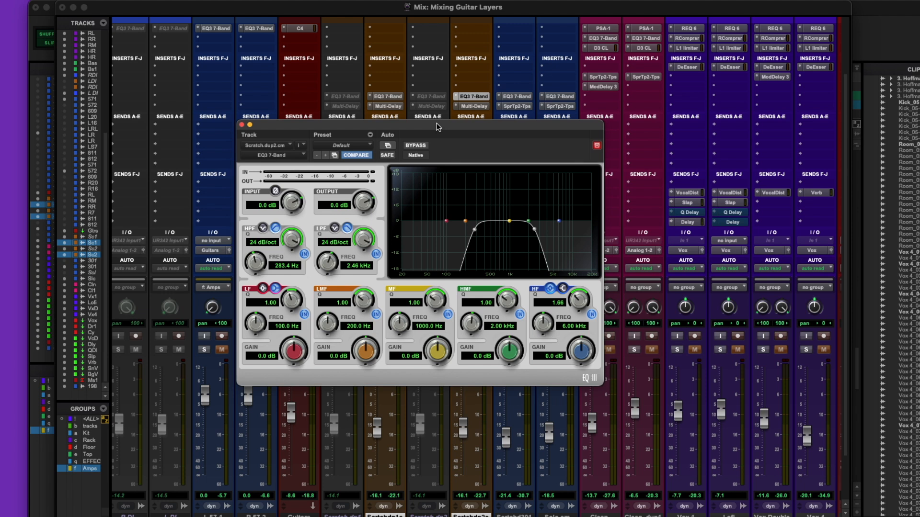
pyautogui.click(389, 97)
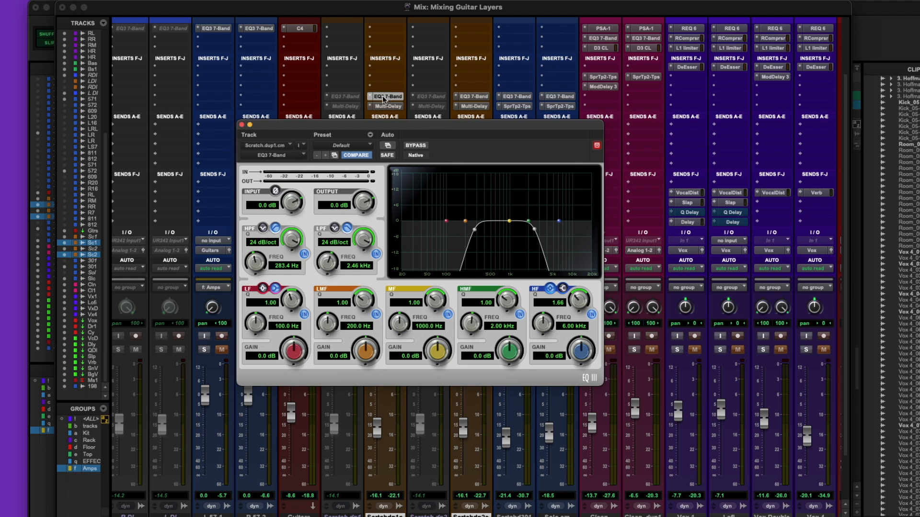
pyautogui.click(241, 125)
# Unsolo the Scratch.dup1.cm and Scratch.dup2.cm tracks in the Mix window.
pyautogui.scroll(-2, 371, 294)
pyautogui.click(375, 294)
pyautogui.click(462, 294)
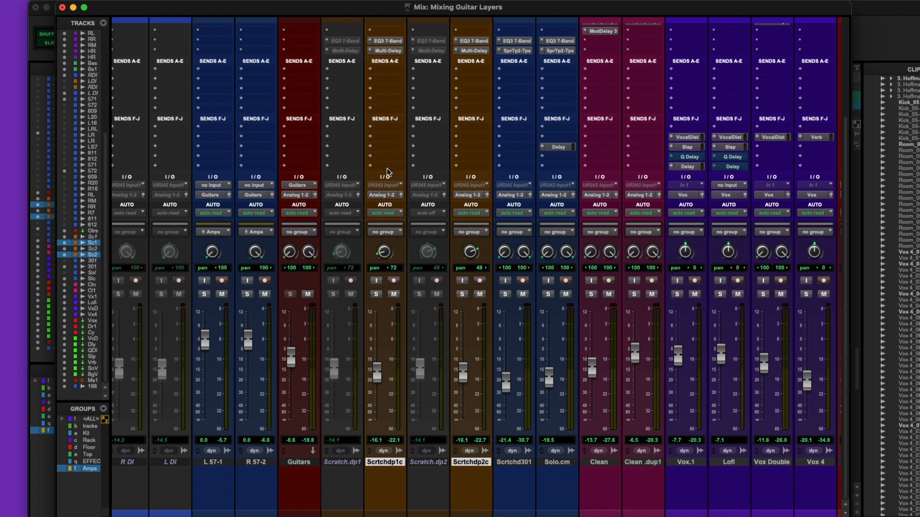
# Check the EQ3 7-Band insert on the Guitars bus and return to the guitar clips in the Edit window.
pyautogui.scroll(2, 386, 162)
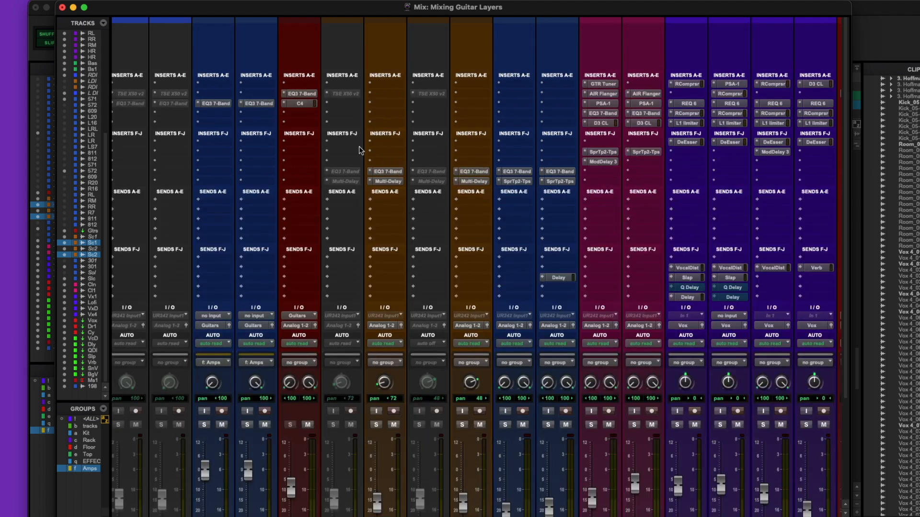
pyautogui.click(301, 94)
pyautogui.moveTo(297, 124); pyautogui.dragTo(279, 103)
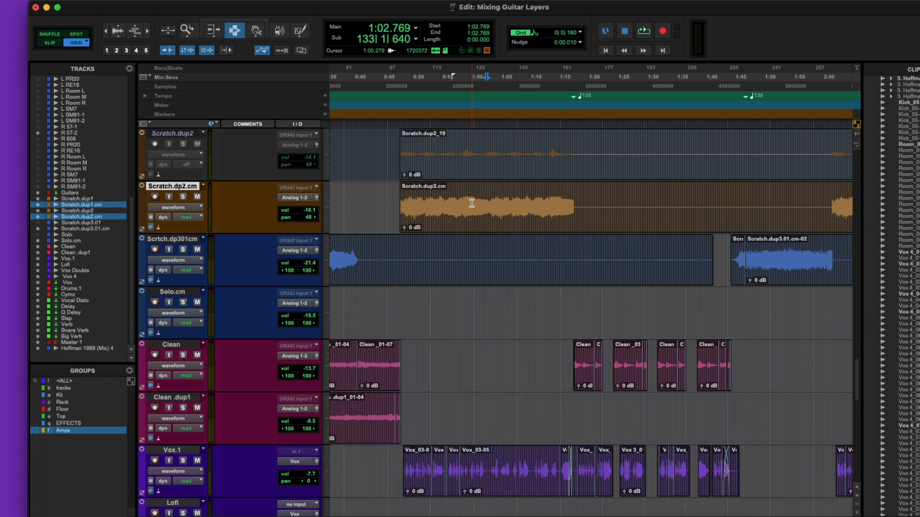
pyautogui.hscroll(3, 466, 255)
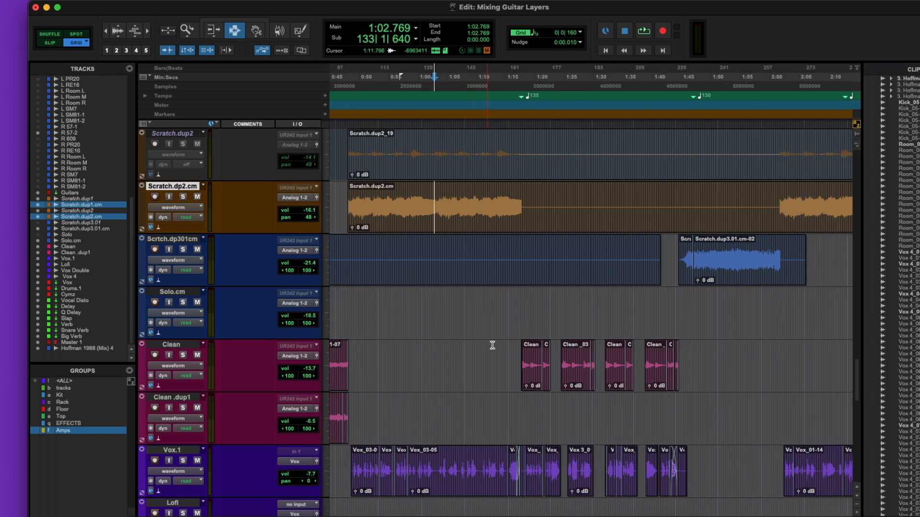
# Play the mix from 1:16.153, just before the Clean guitar clips, and zoom in on those clips.
pyautogui.click(512, 345)
pyautogui.hscroll(2, 510, 344)
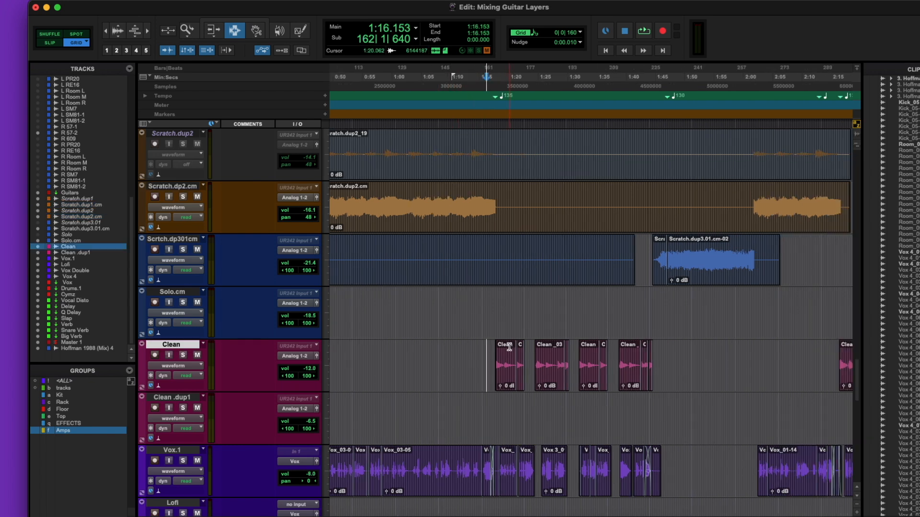
pyautogui.press('space')
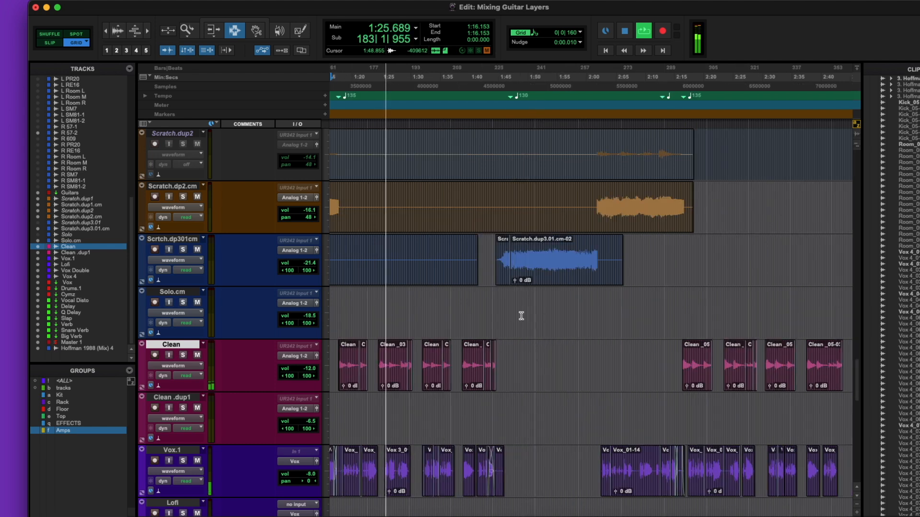
pyautogui.click(426, 350)
pyautogui.press('t')
pyautogui.press('t')
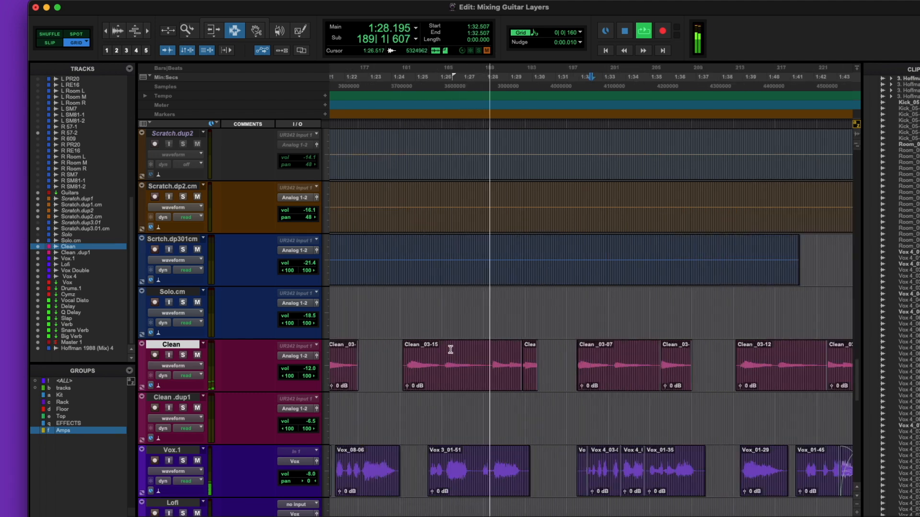
# Solo the Clean track and play it from 1:31.766.
pyautogui.click(574, 350)
pyautogui.hotkey('shift', 's')
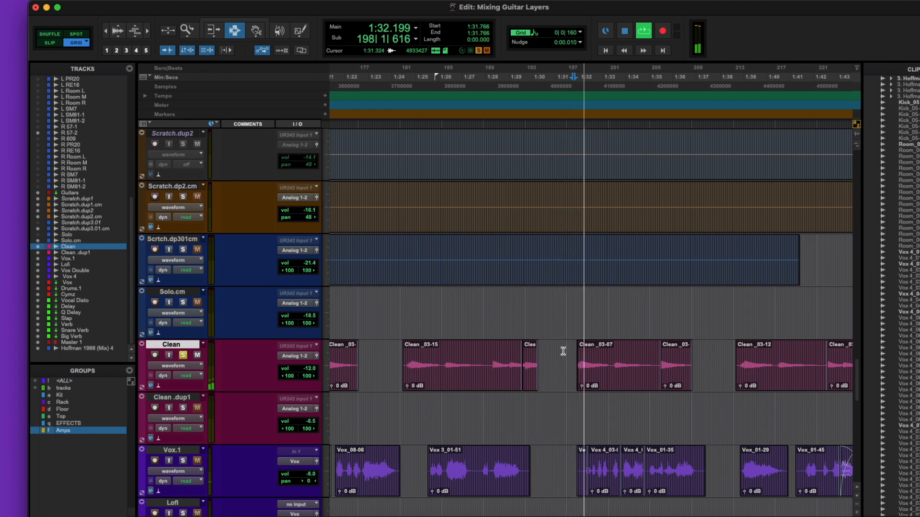
pyautogui.press('r')
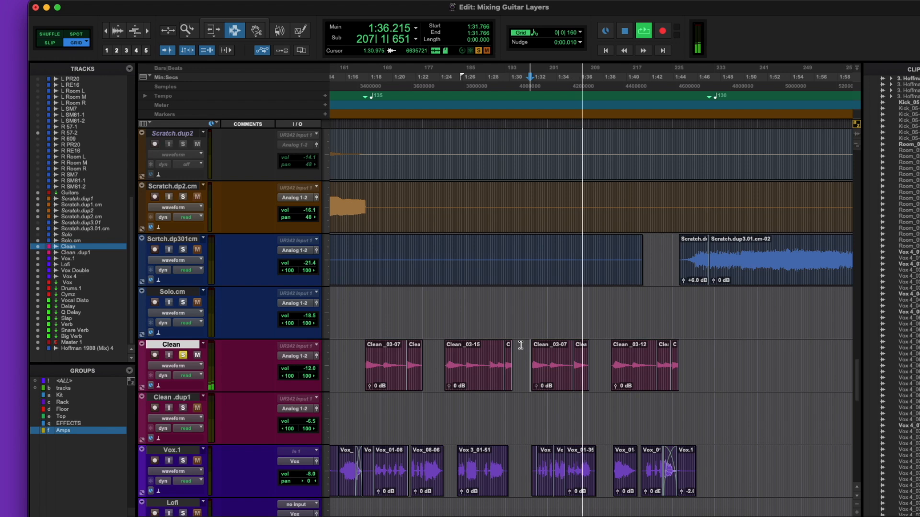
pyautogui.press('space')
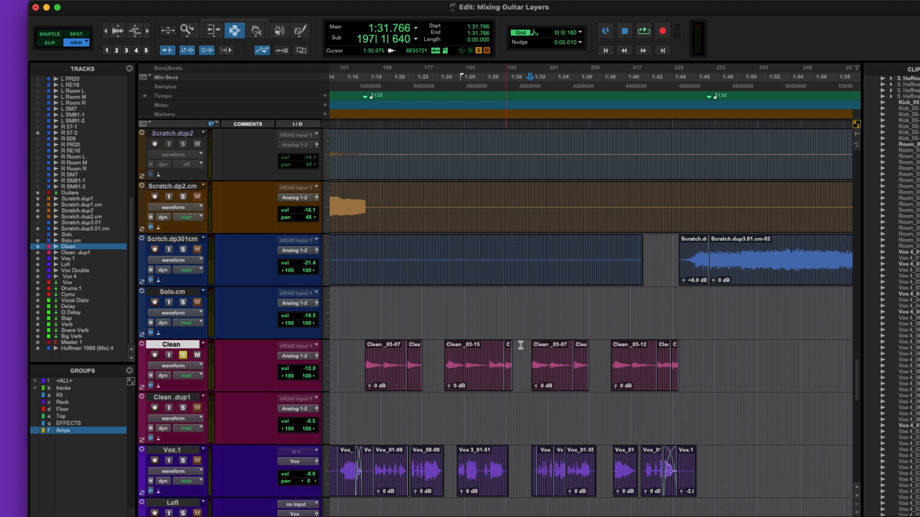
# Select the Clean clips from 1:31.766 to 1:36.803 and play them while checking the Clean channel in the Mix window.
pyautogui.press('super+equal')
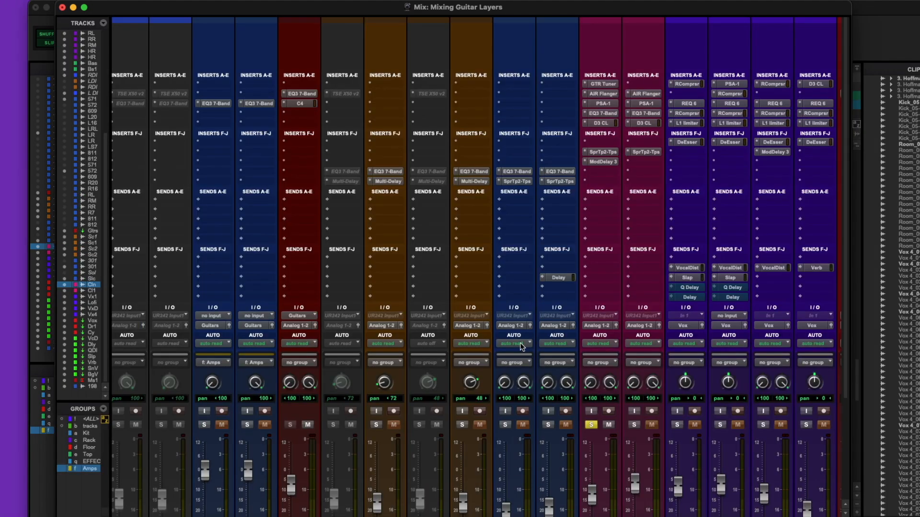
pyautogui.scroll(-5, 520, 321)
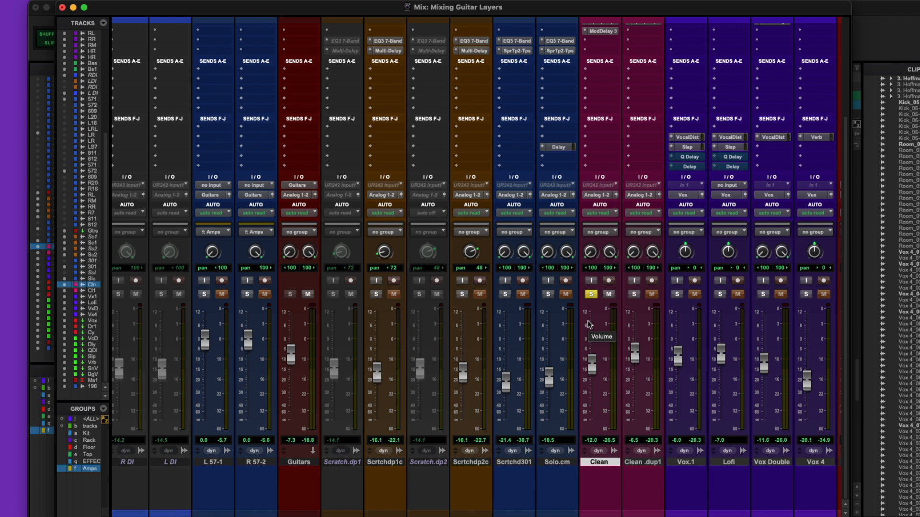
pyautogui.moveTo(529, 359); pyautogui.dragTo(589, 362)
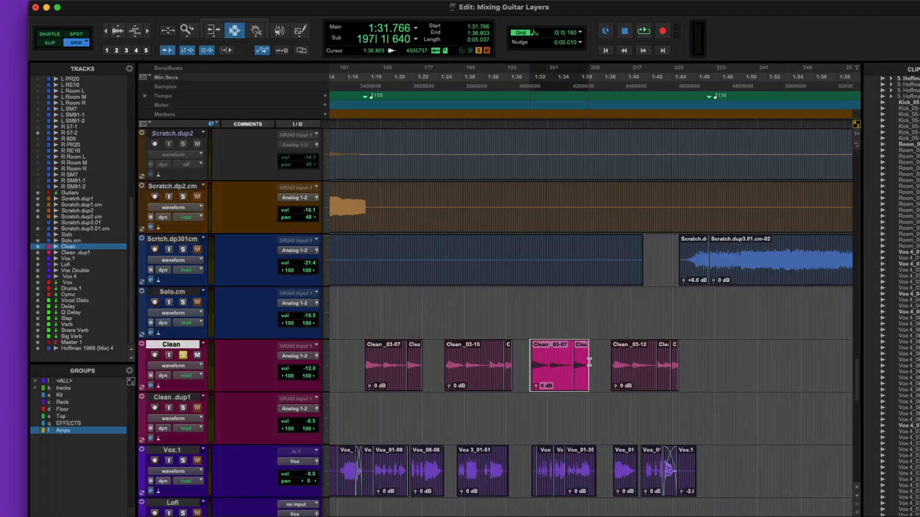
pyautogui.press('super+equal')
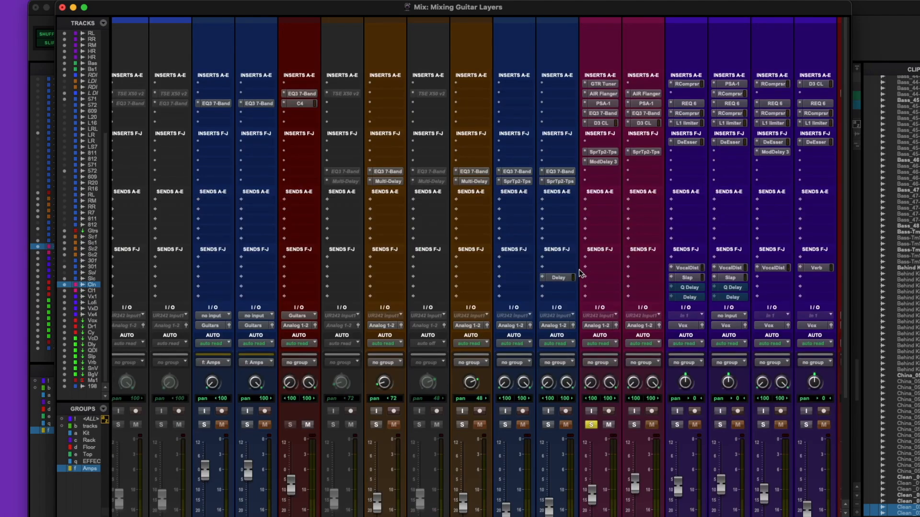
pyautogui.scroll(-3, 556, 250)
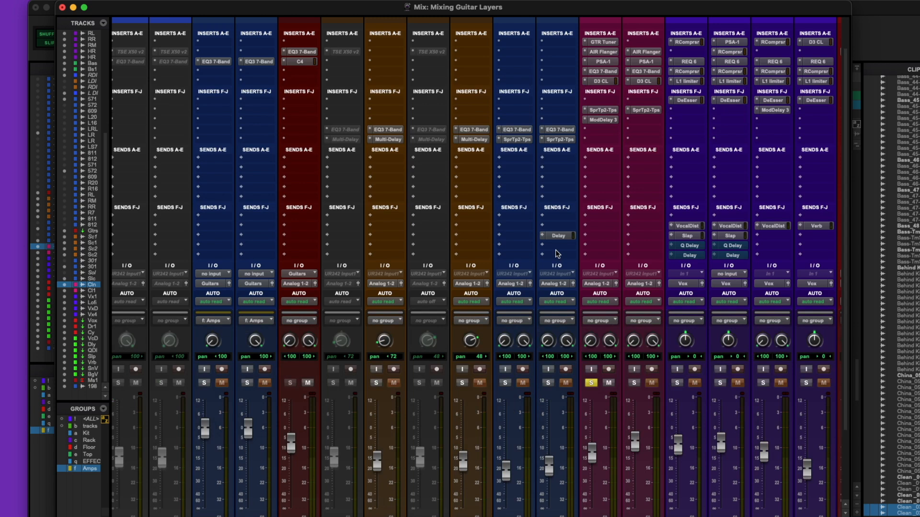
pyautogui.scroll(-6, 546, 230)
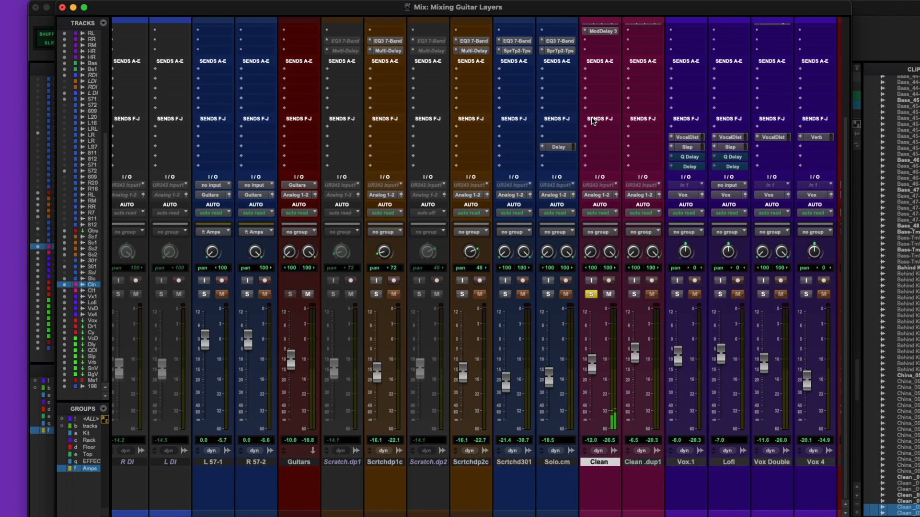
# Review the Mod Delay III settings on the Clean track and unsolo the track.
pyautogui.scroll(9, 588, 114)
pyautogui.click(602, 161)
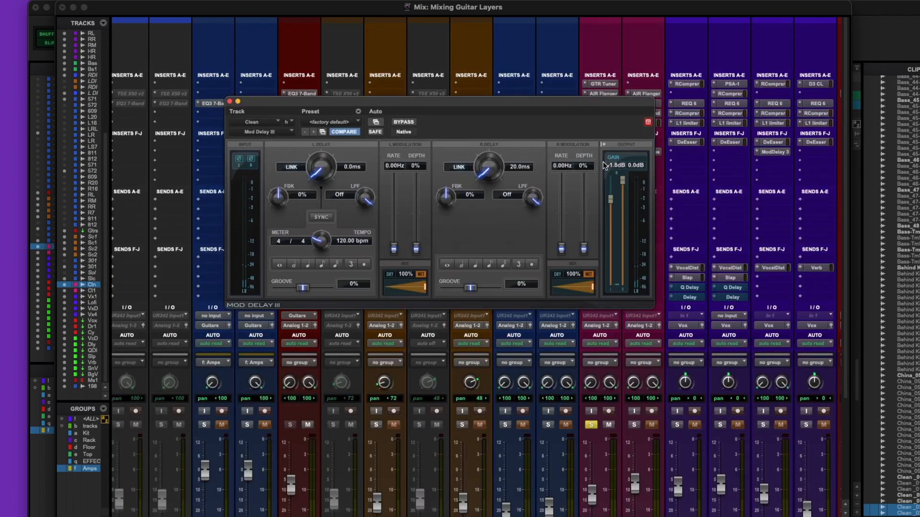
pyautogui.moveTo(435, 102); pyautogui.dragTo(415, 115)
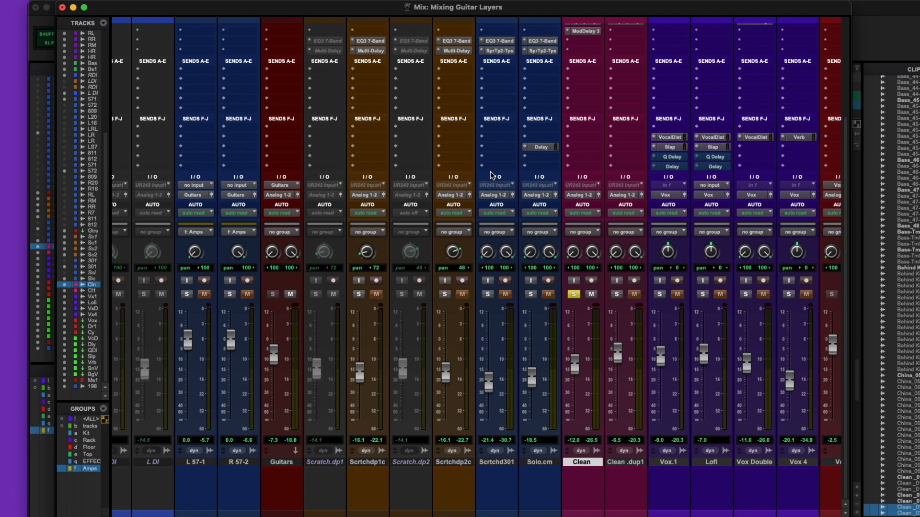
pyautogui.click(574, 294)
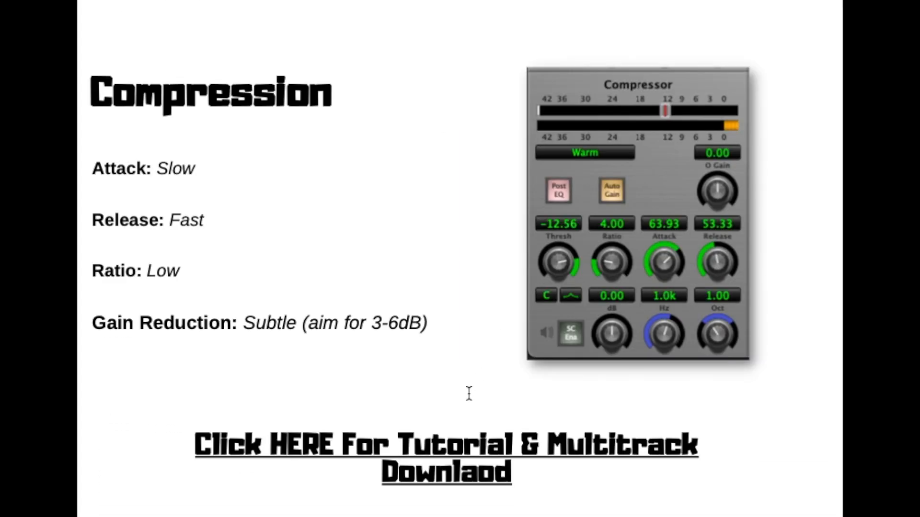
# Follow the tutorial and multitrack download link on the Compression page.
pyautogui.click(433, 458)
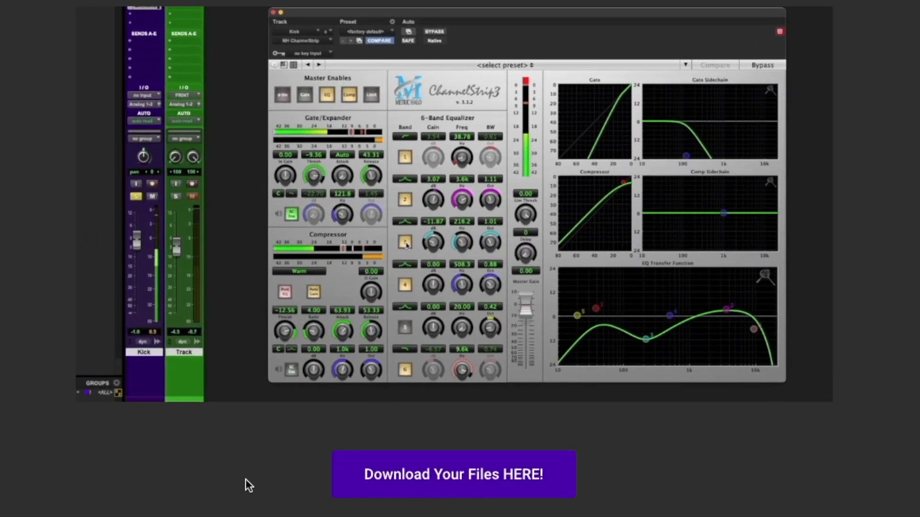